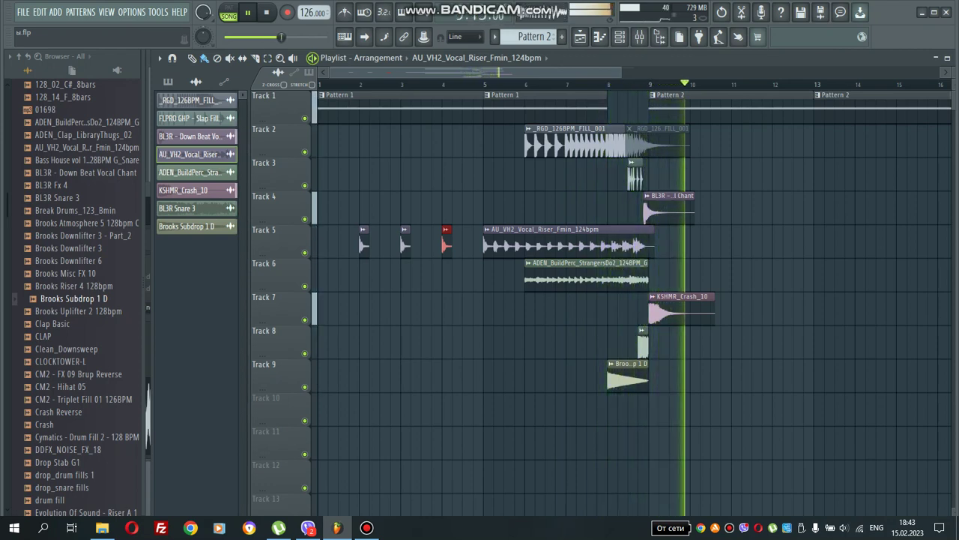
left_click(681, 308)
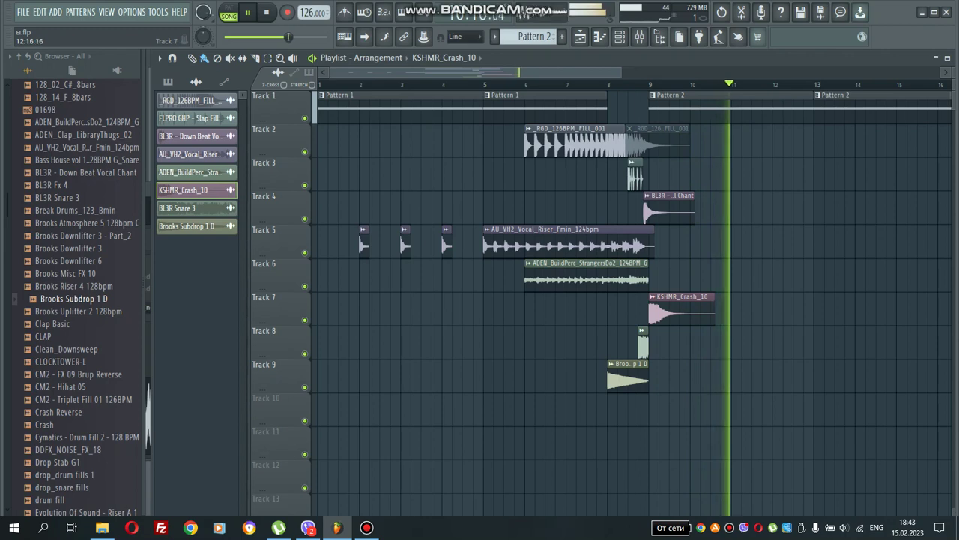
left_click(821, 308)
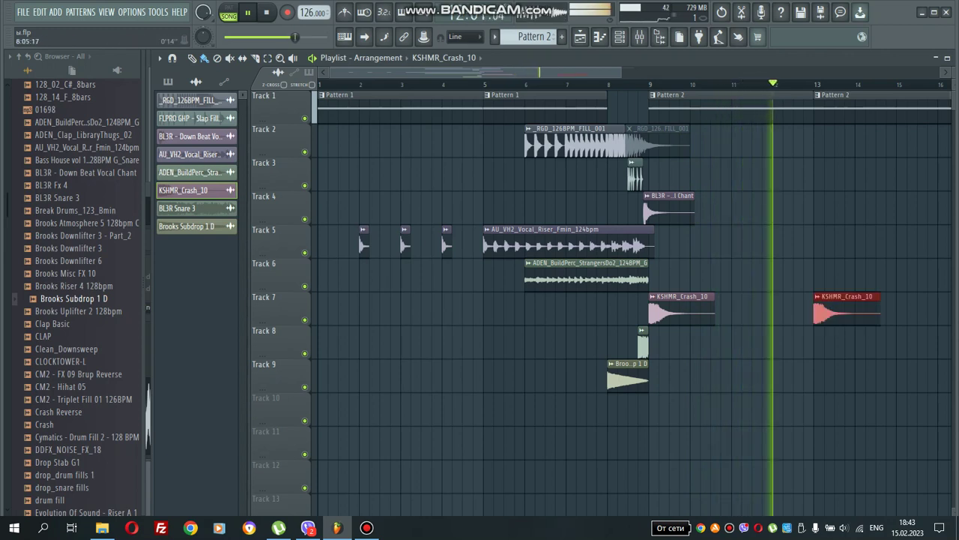
left_click_drag(621, 73, 698, 72)
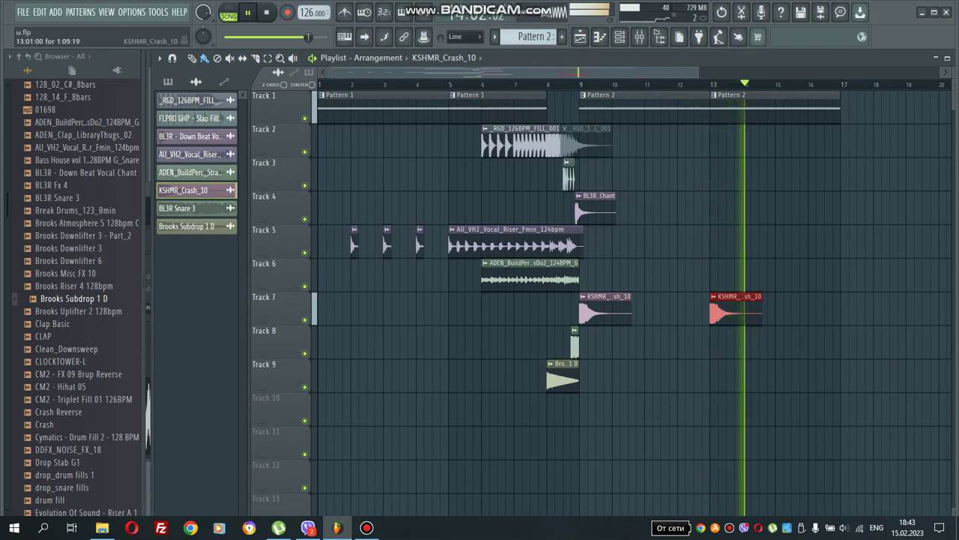
key("Delete")
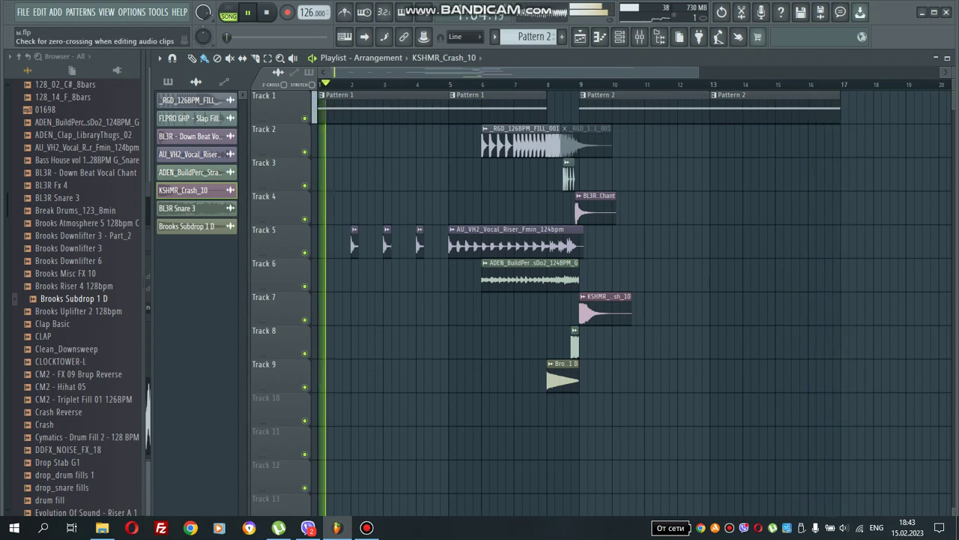
- Stop playback and delete every audio clip from Tracks 2 to 9 of the playlist
left_click(248, 12)
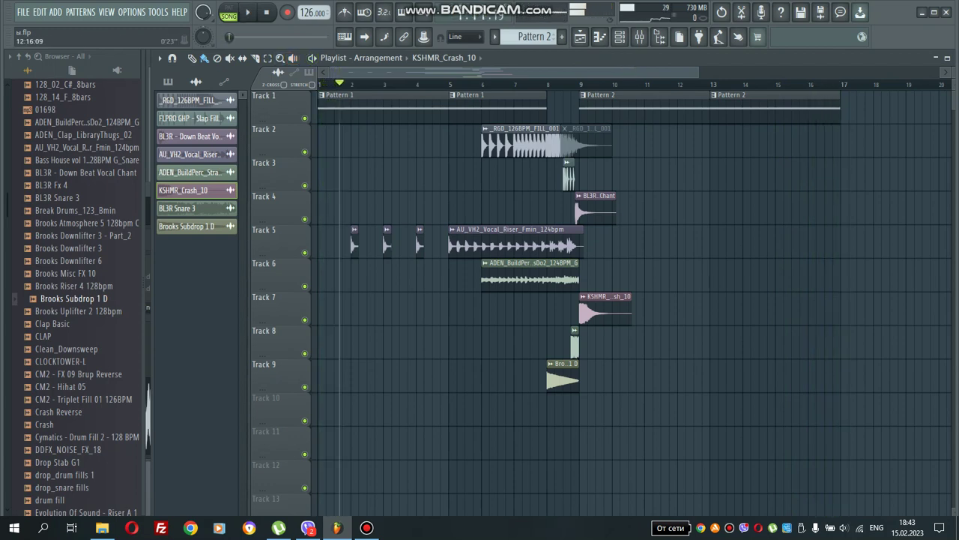
scroll(743, 379, "up", 2)
right_click(675, 376)
right_click(729, 310)
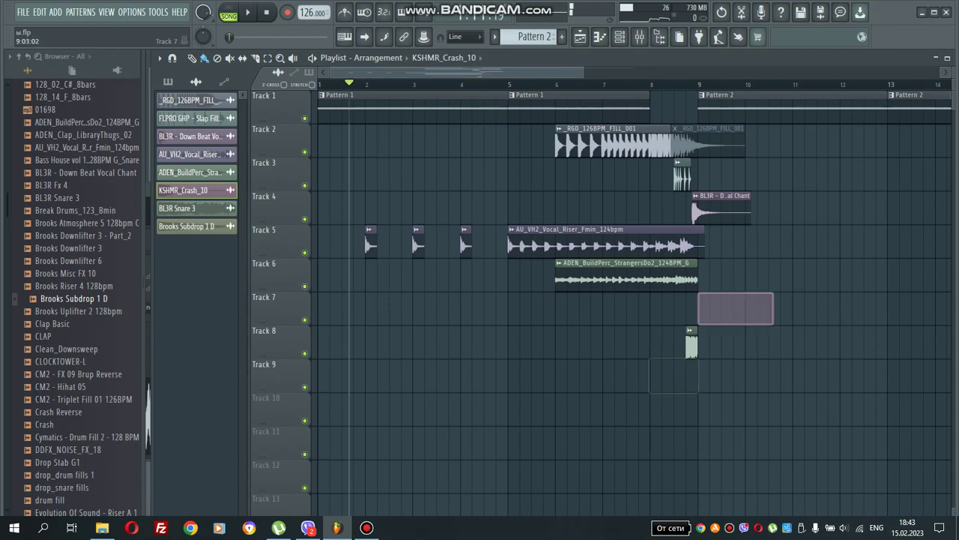
right_click(600, 243)
right_click(467, 243)
right_click(419, 242)
right_click(371, 243)
right_click(628, 276)
right_click(691, 343)
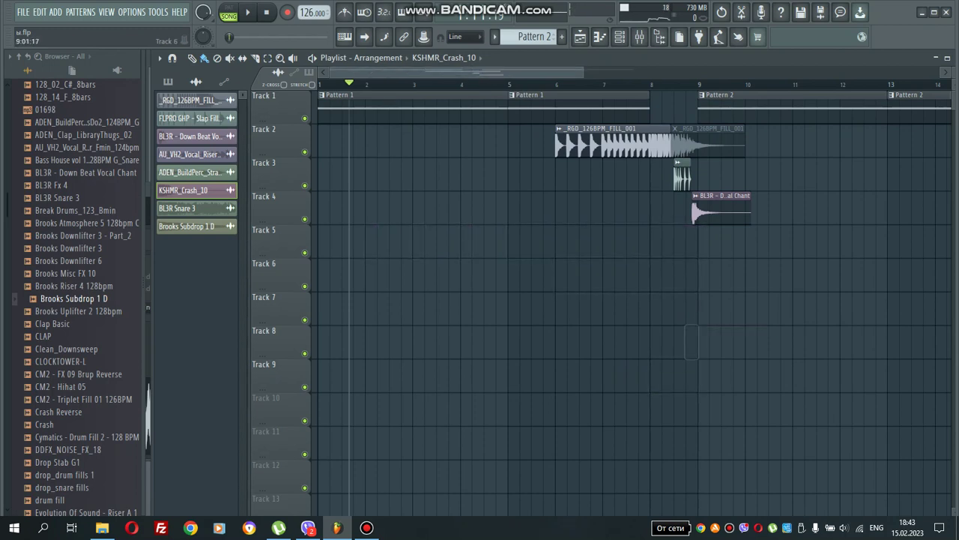
right_click(720, 210)
right_click(682, 176)
right_click(708, 142)
right_click(613, 142)
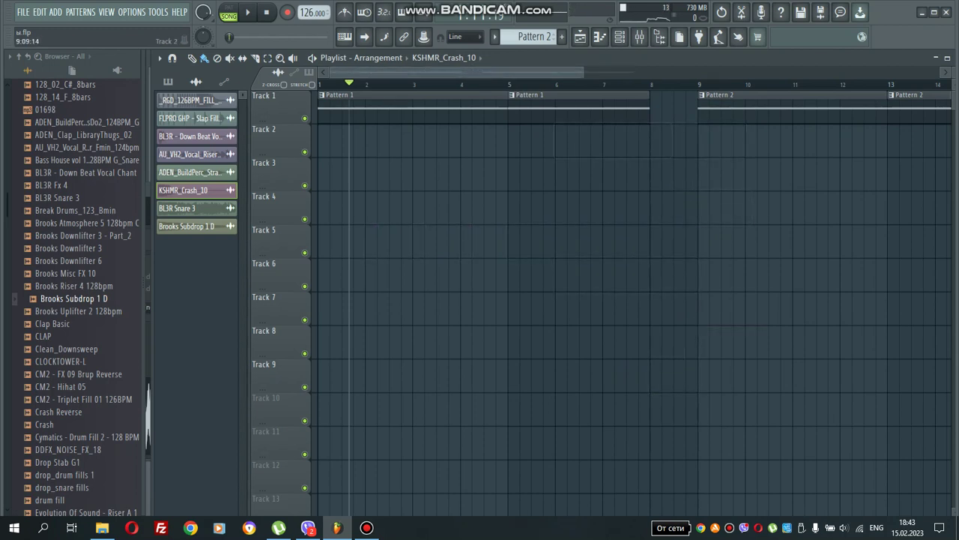
- Delete all the Pattern 1 and Pattern 2 clips from Track 1
right_click(720, 104)
right_click(915, 105)
right_click(540, 105)
right_click(345, 105)
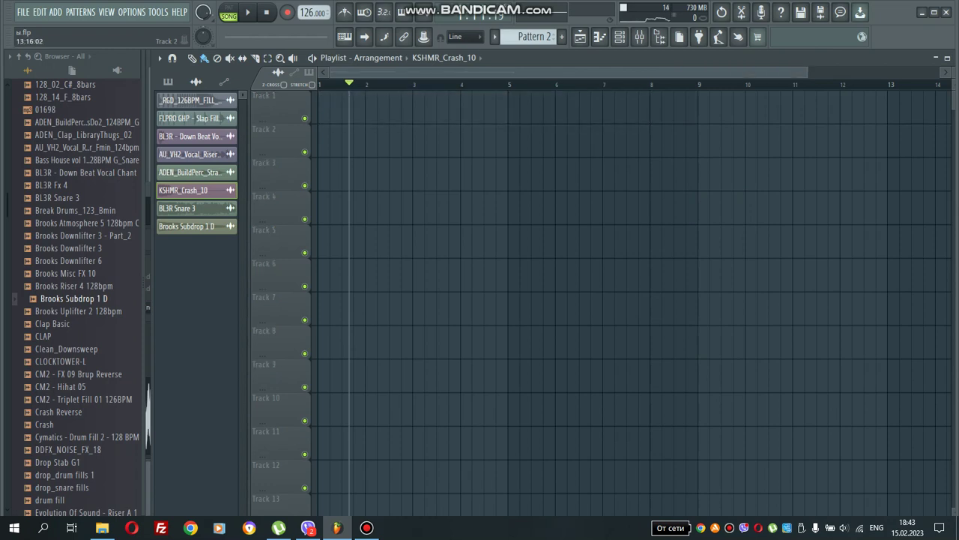
- Leave the playlist, select Pattern 1, open its Nexus instrument and play the pattern
left_click(936, 58)
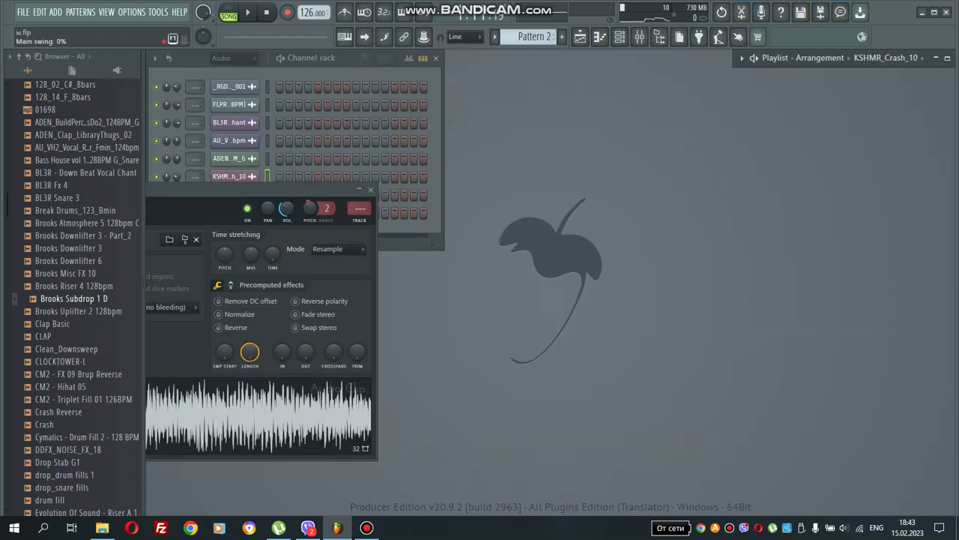
left_click(338, 59)
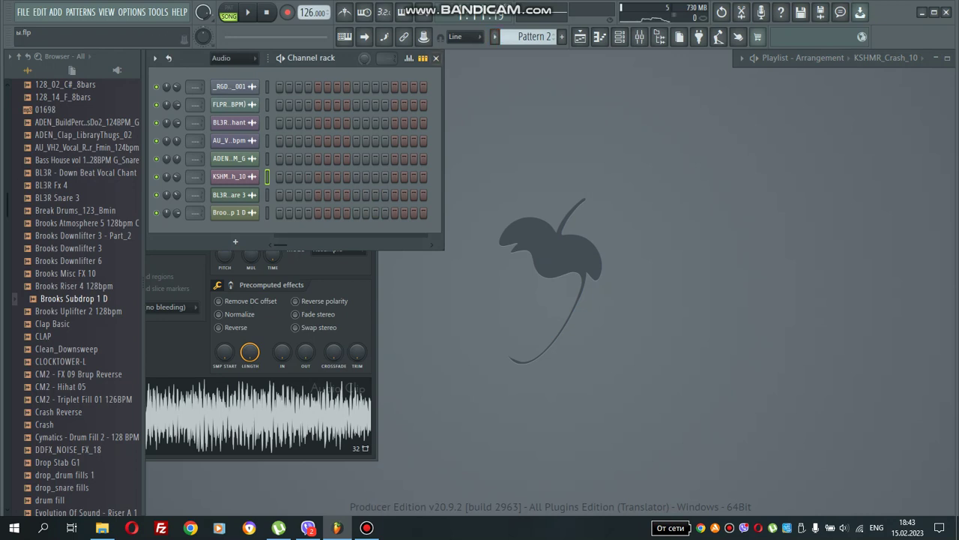
left_click(495, 36)
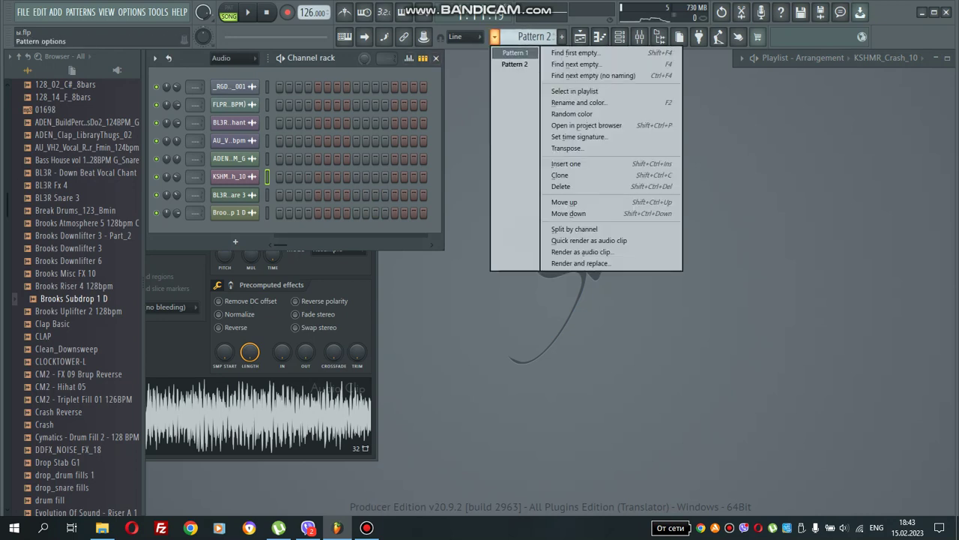
left_click(515, 53)
left_click(234, 158)
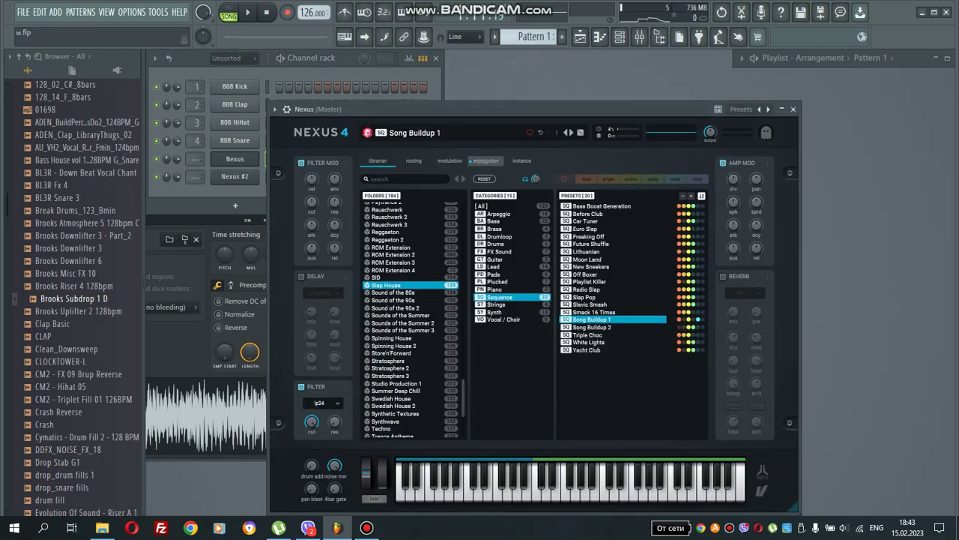
left_click(280, 58)
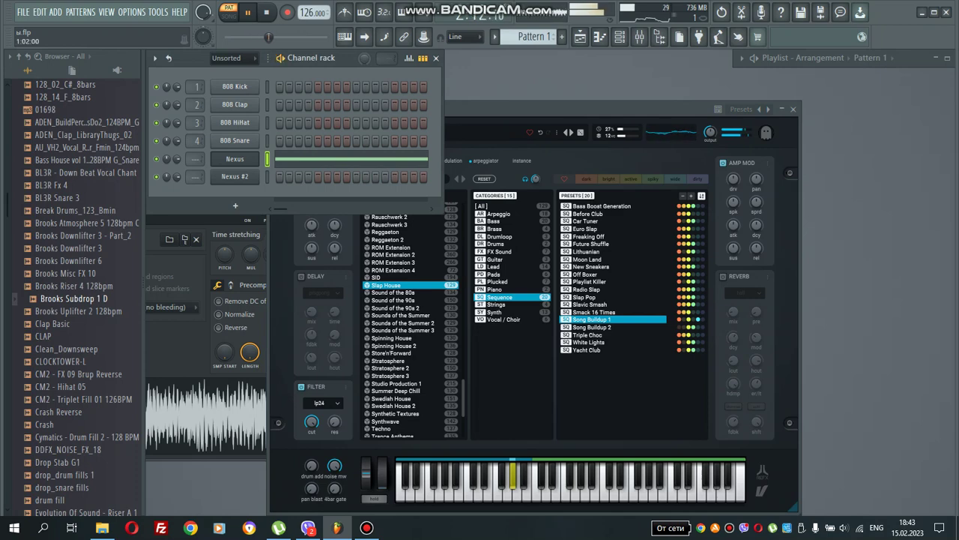
- Examine the Nexus note of Pattern 1 over its full length in the piano roll, and close the piano roll
key("F7")
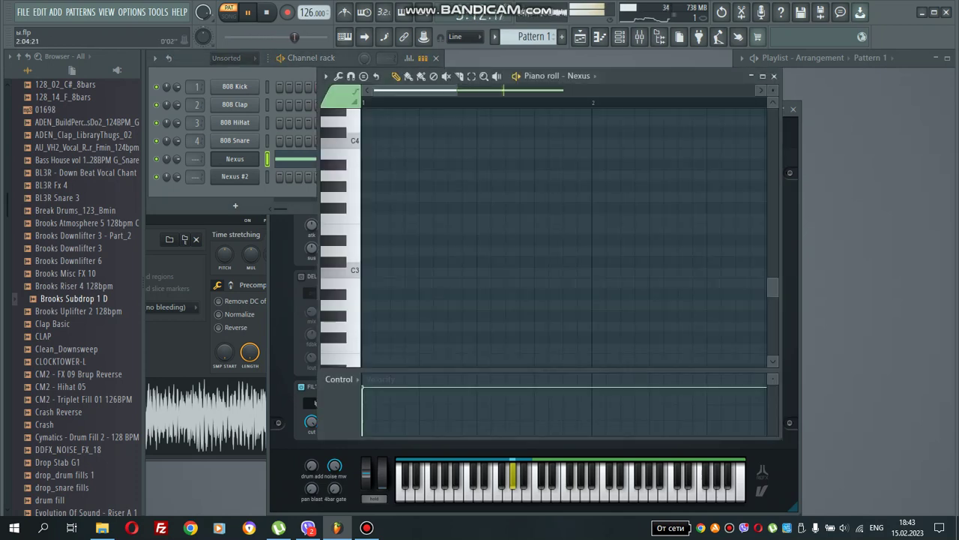
left_click_drag(457, 90, 383, 90)
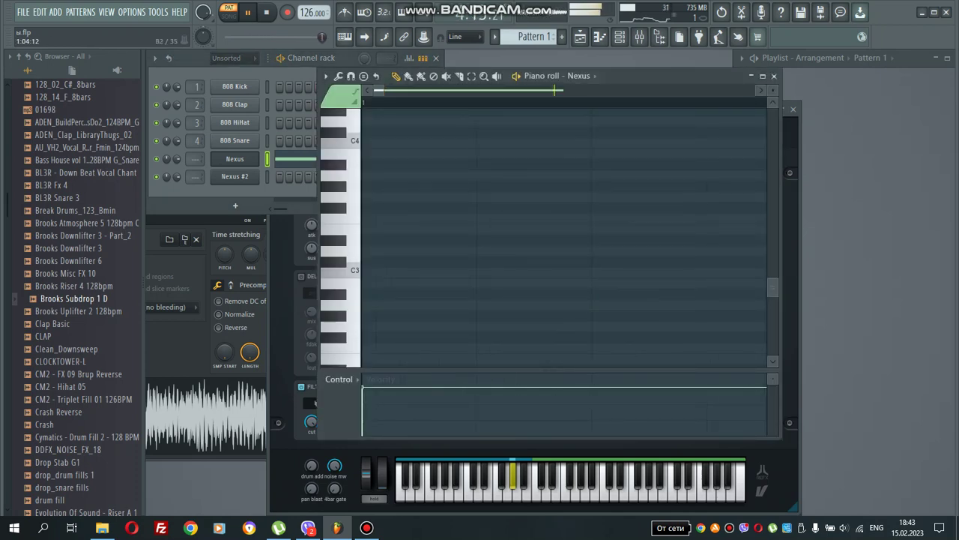
left_click_drag(773, 287, 773, 231)
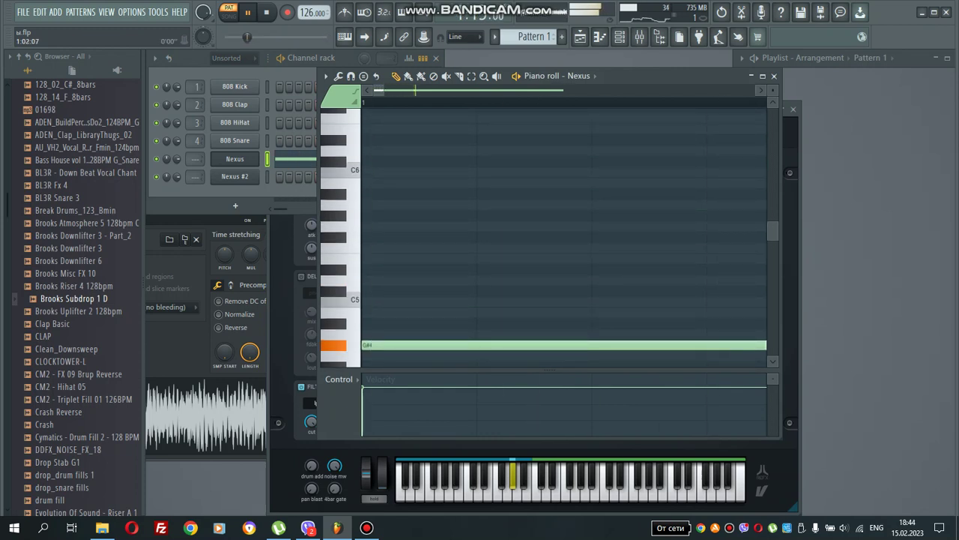
left_click_drag(384, 90, 635, 90)
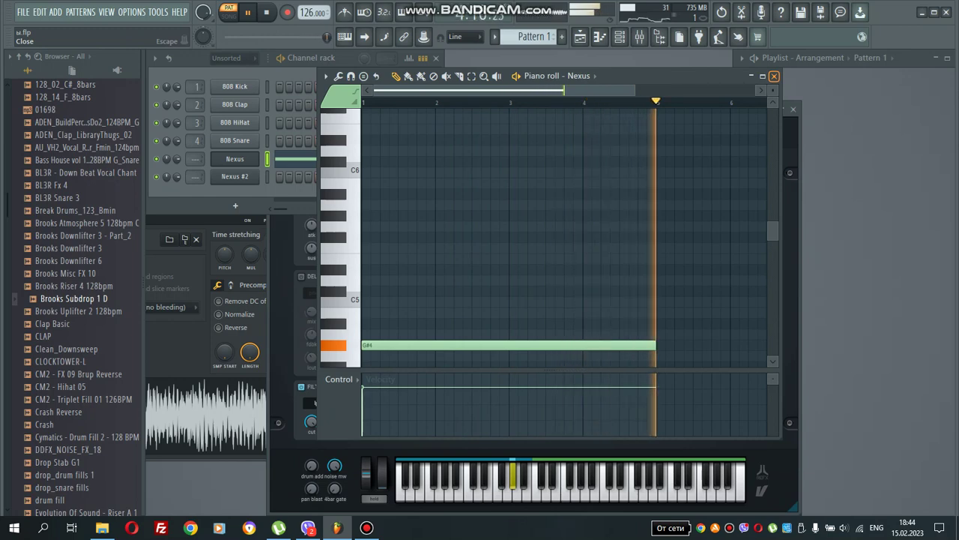
left_click(774, 76)
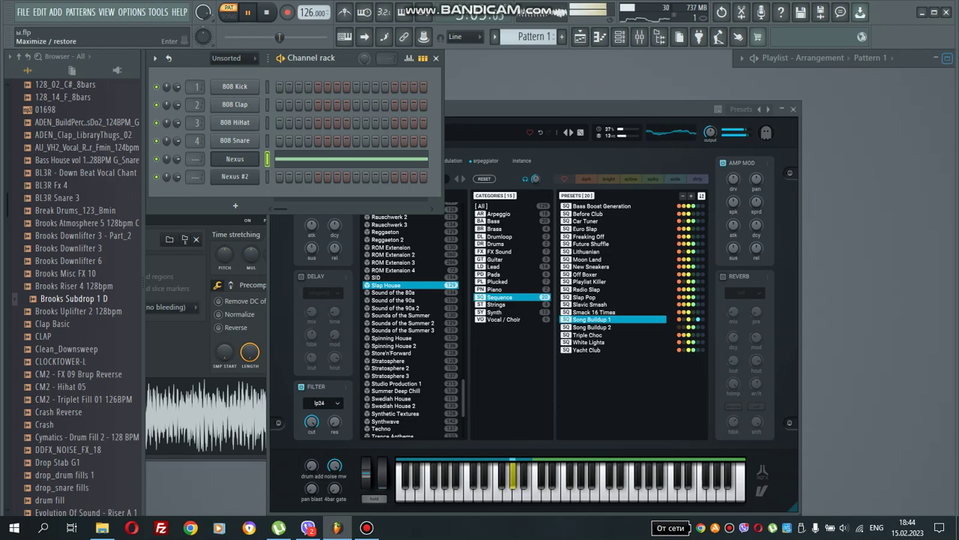
- Select Pattern 2, examine the Nexus #2 note in the piano roll, and close the editors and stop playback
left_click(495, 37)
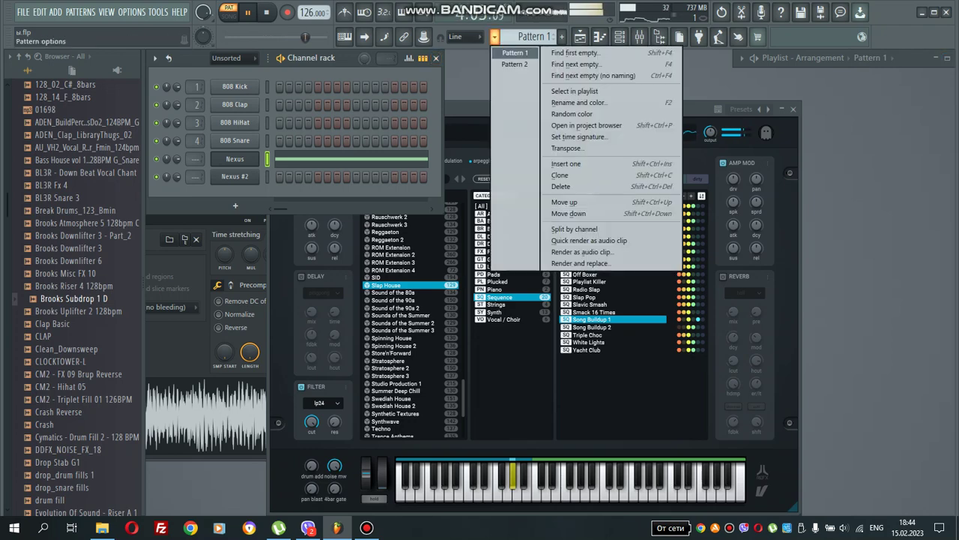
left_click(515, 64)
left_click(293, 177)
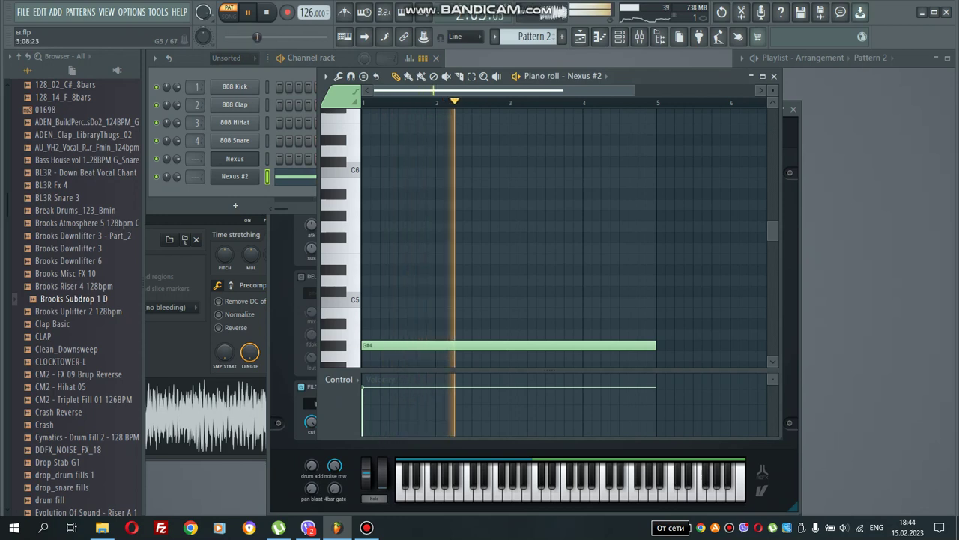
scroll(656, 288, "down", 3)
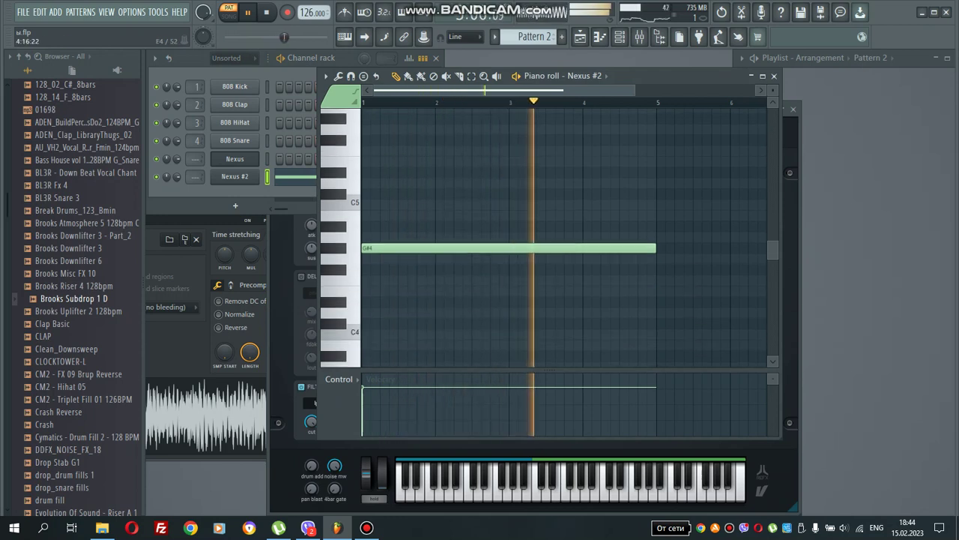
left_click_drag(635, 90, 679, 90)
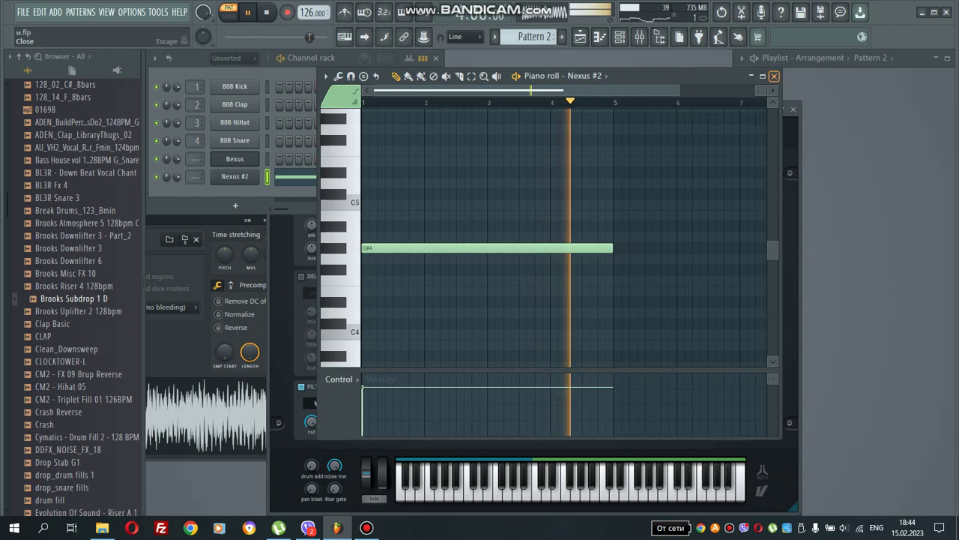
key("F7")
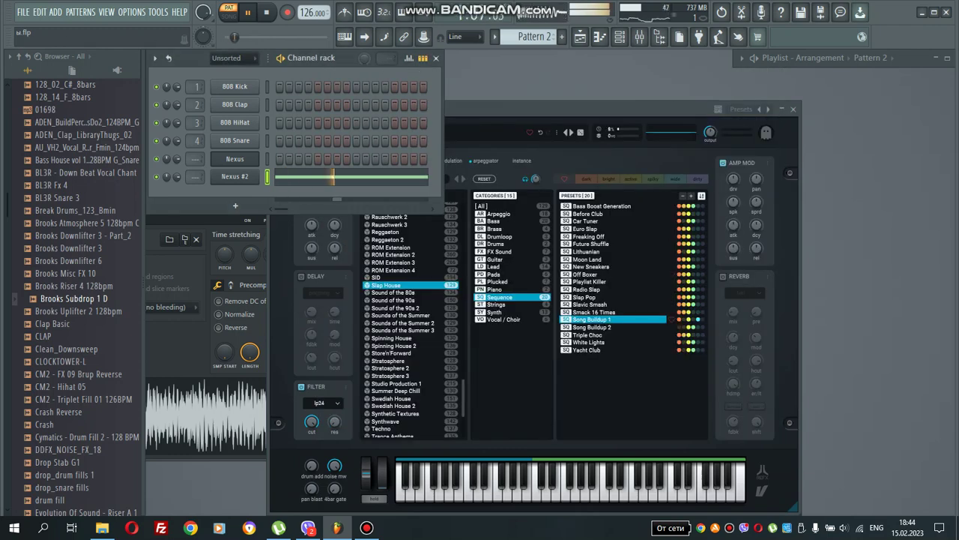
left_click(793, 110)
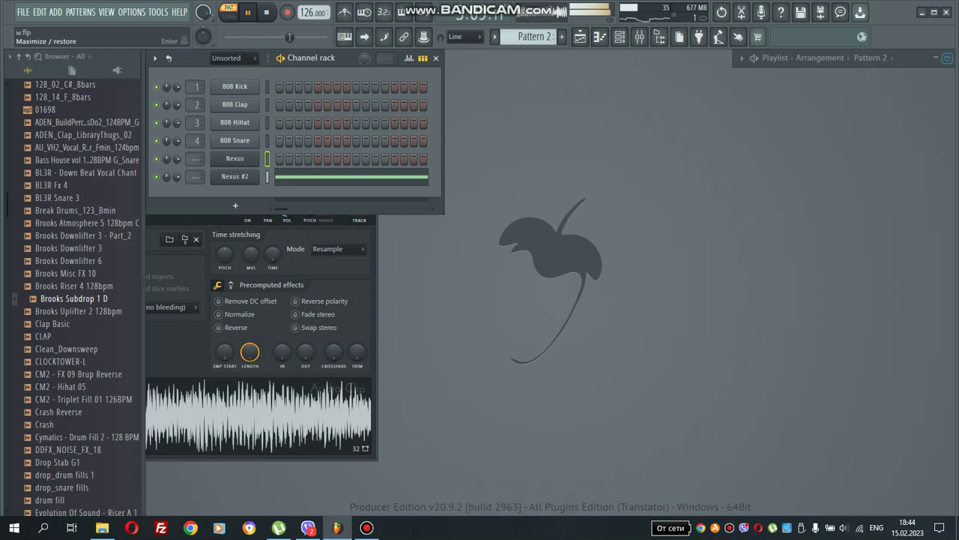
key("space")
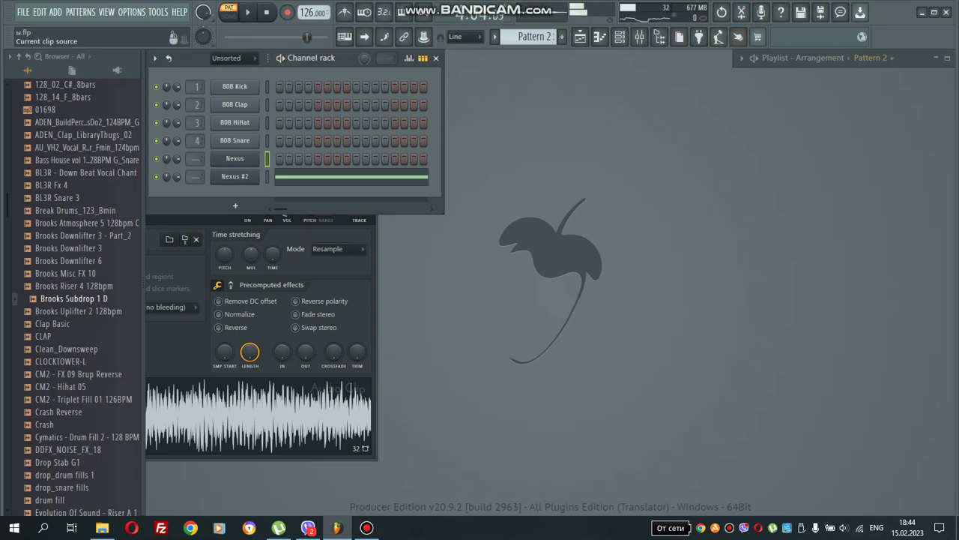
- Place Pattern 1 at bar 1 on Track 1 of the playlist and duplicate it to bar 5
left_click(947, 58)
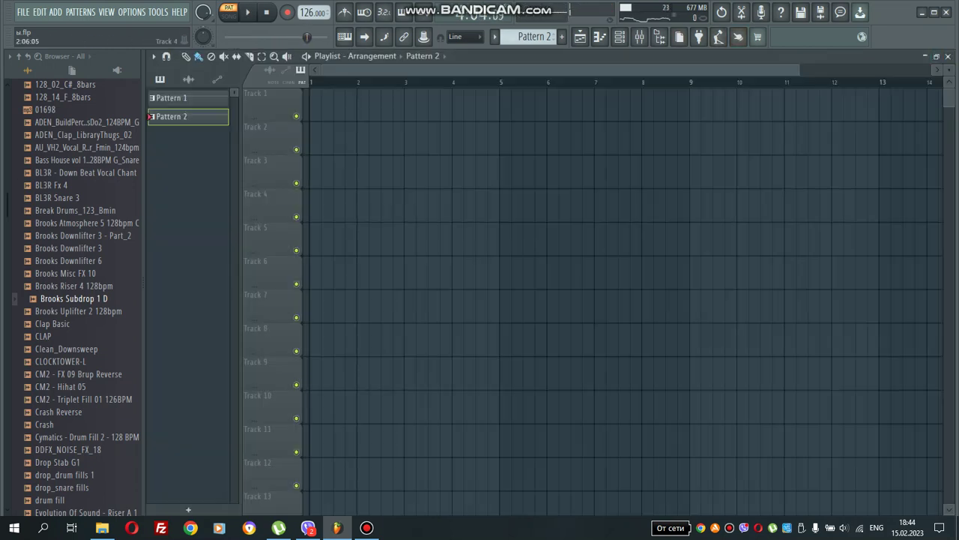
left_click(534, 36)
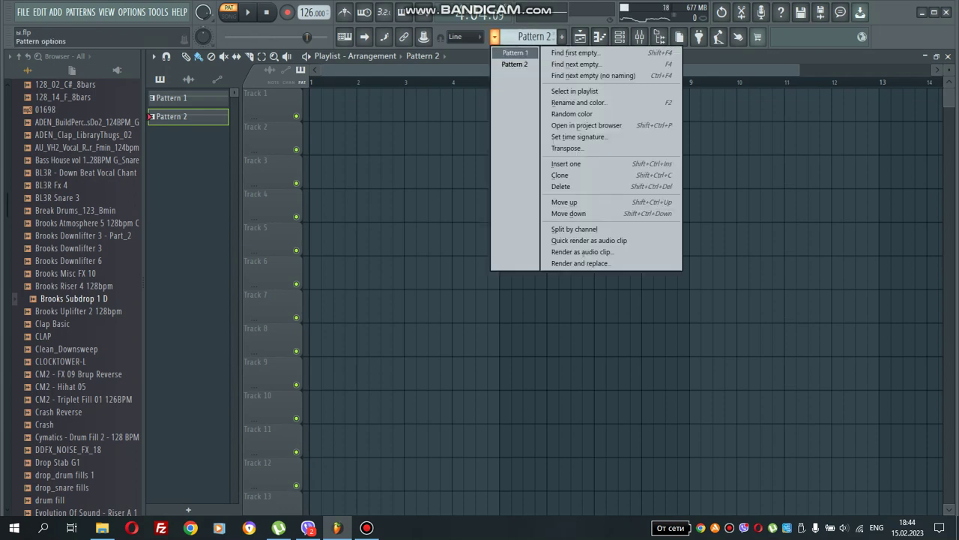
left_click(516, 50)
left_click(458, 139)
left_click_drag(458, 139, 315, 105)
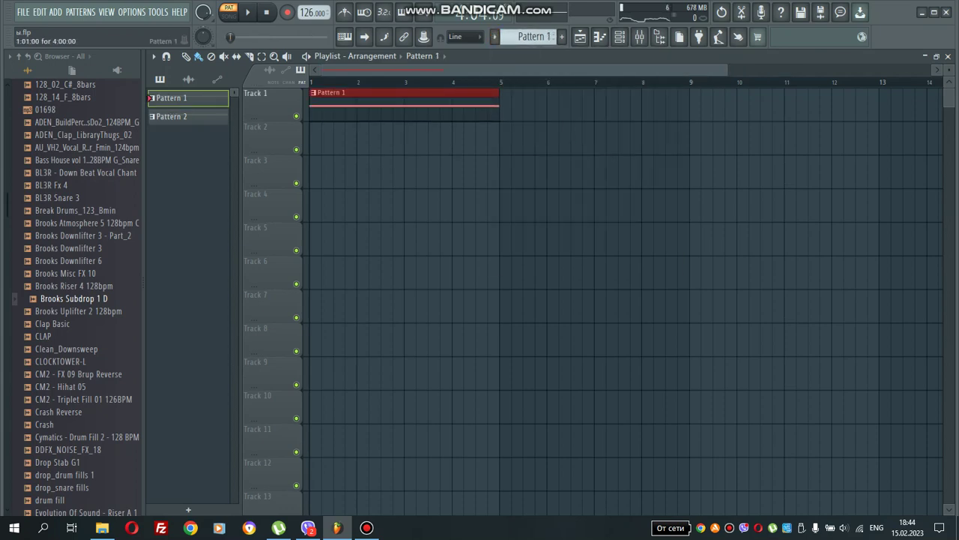
key("ctrl+b")
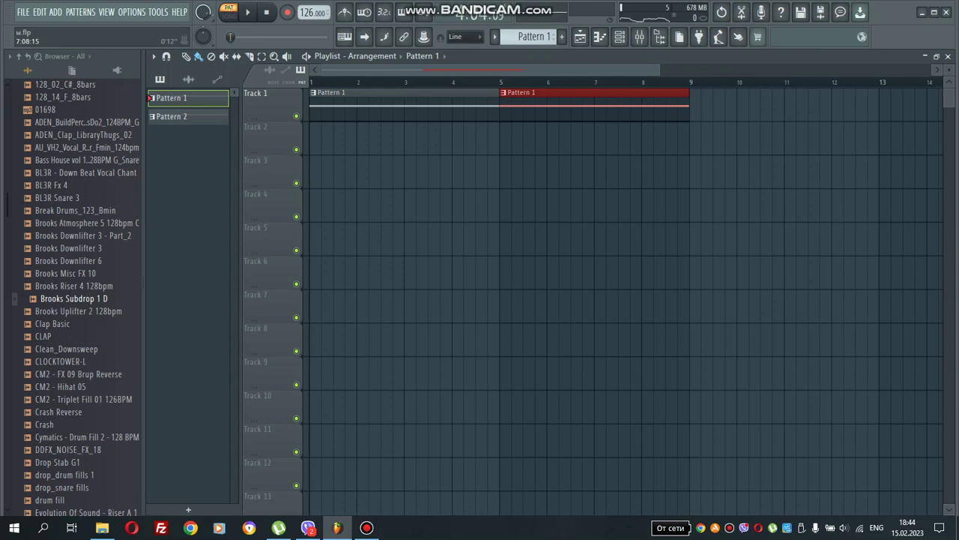
- Place Pattern 2 at bar 9 on Track 1 and duplicate it to bar 13
left_click_drag(659, 70, 763, 70)
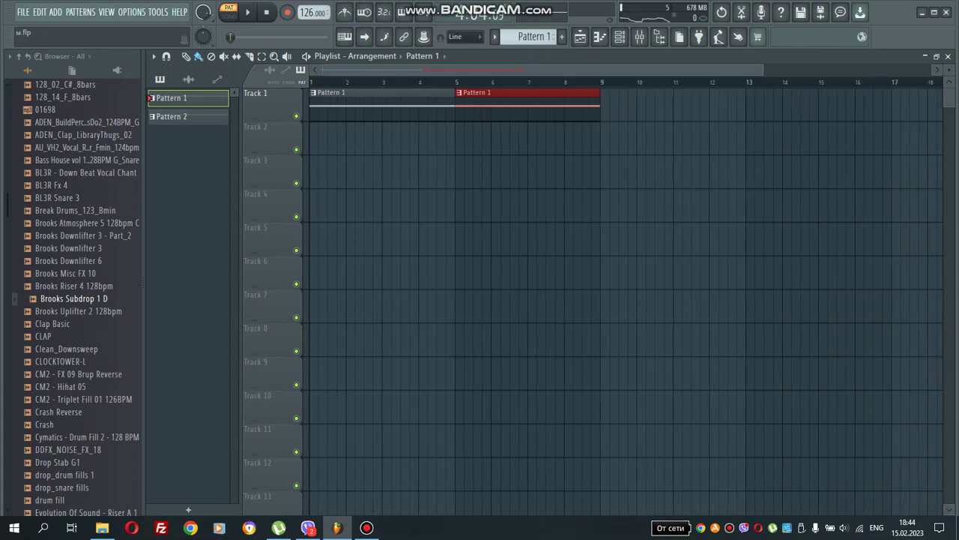
left_click(534, 36)
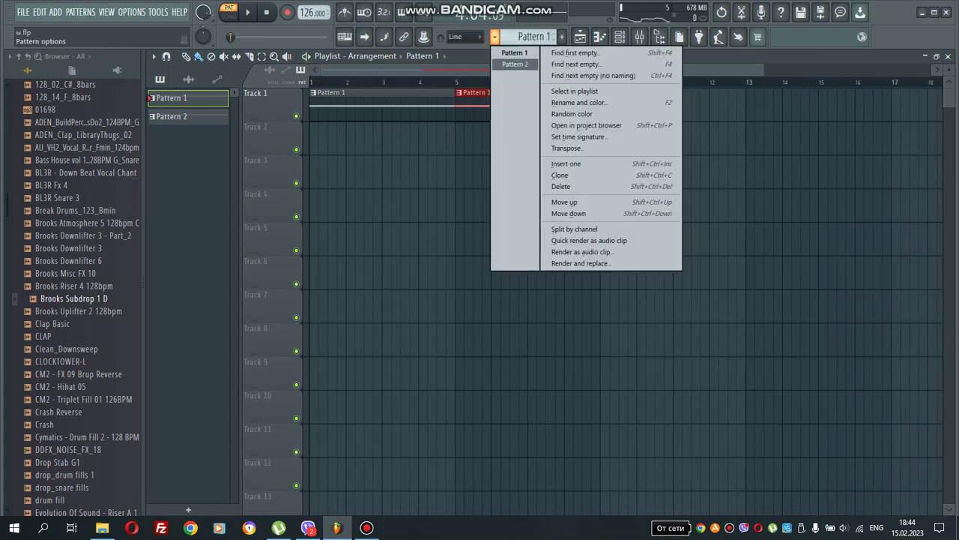
left_click(515, 65)
left_click_drag(671, 107, 607, 106)
key("ctrl+b")
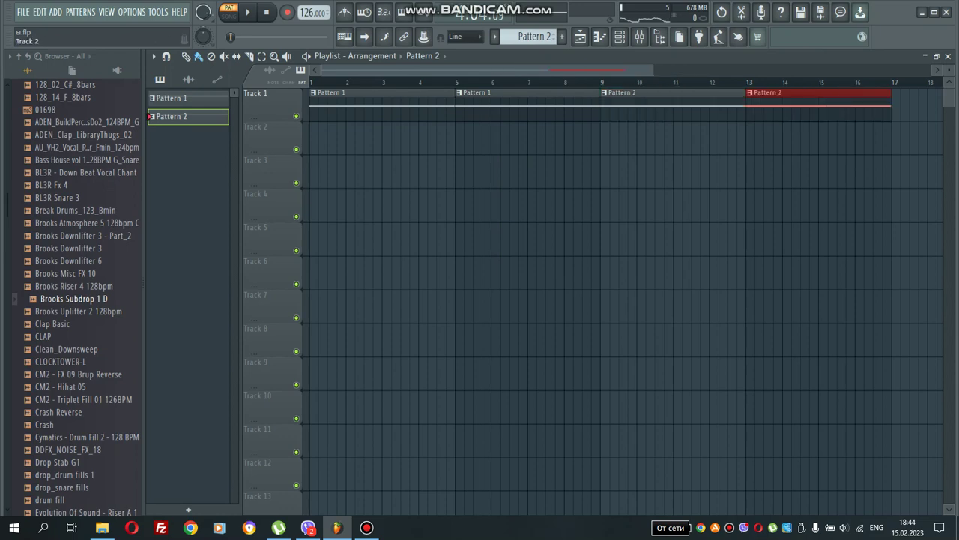
- Show all channels in the channel rack and place the BL3R - Down Beat Vocal Chant clip at bar 9 on Track 3
left_click(925, 57)
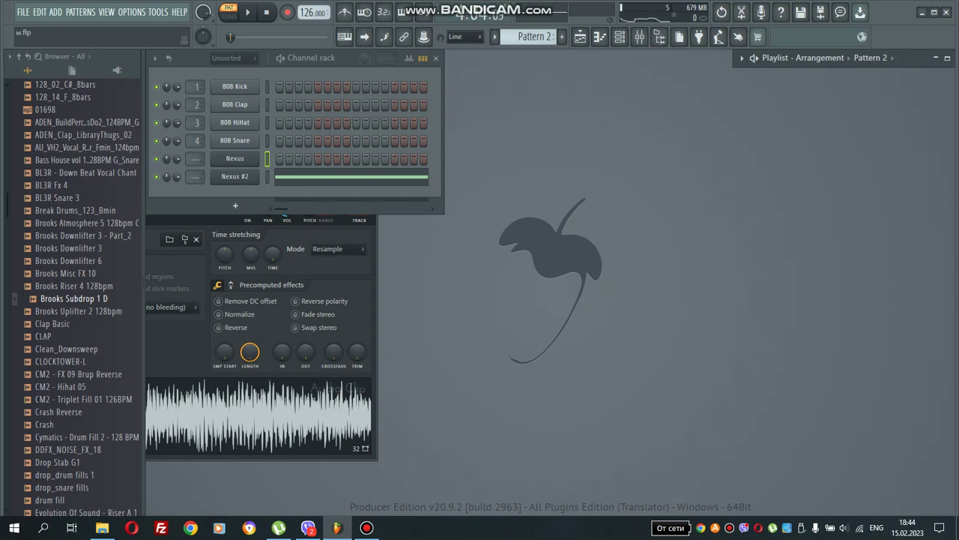
left_click(226, 57)
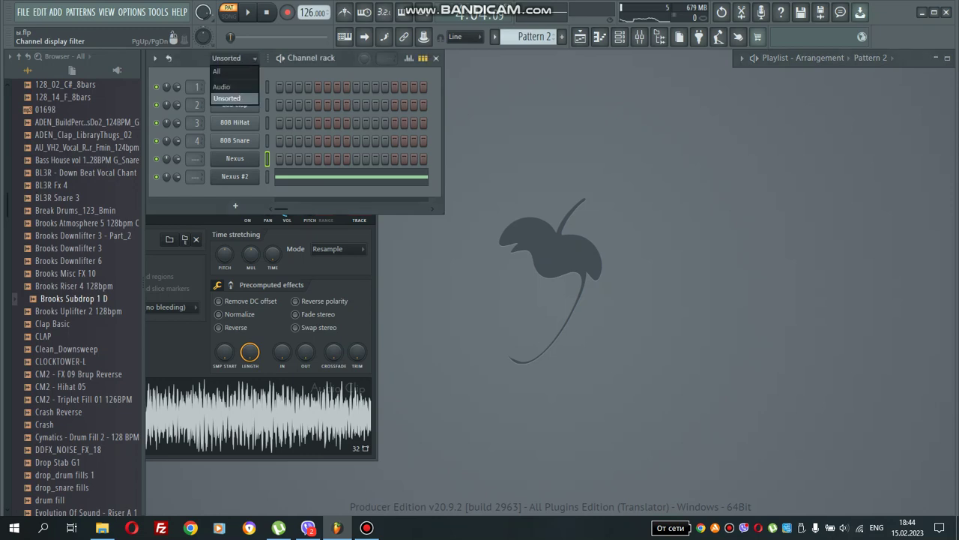
left_click(217, 71)
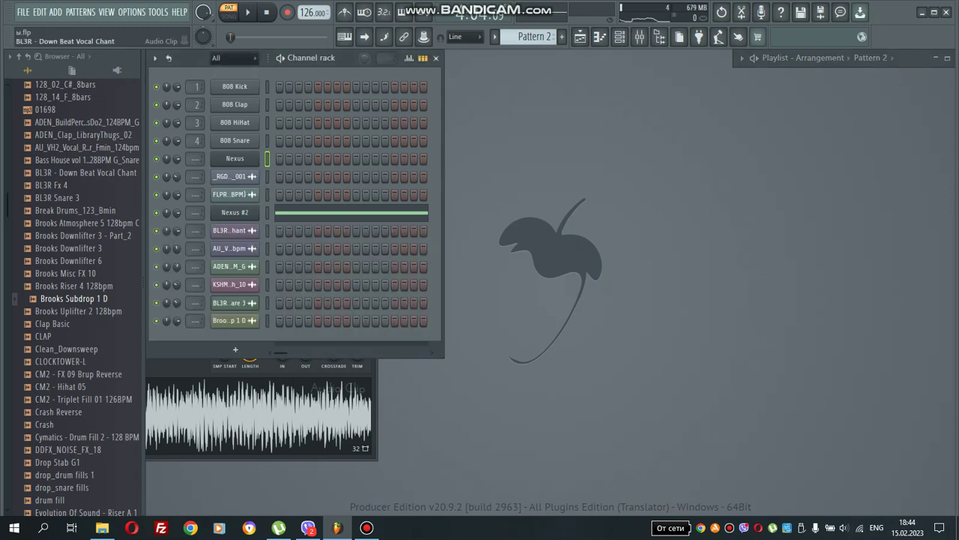
left_click(231, 230)
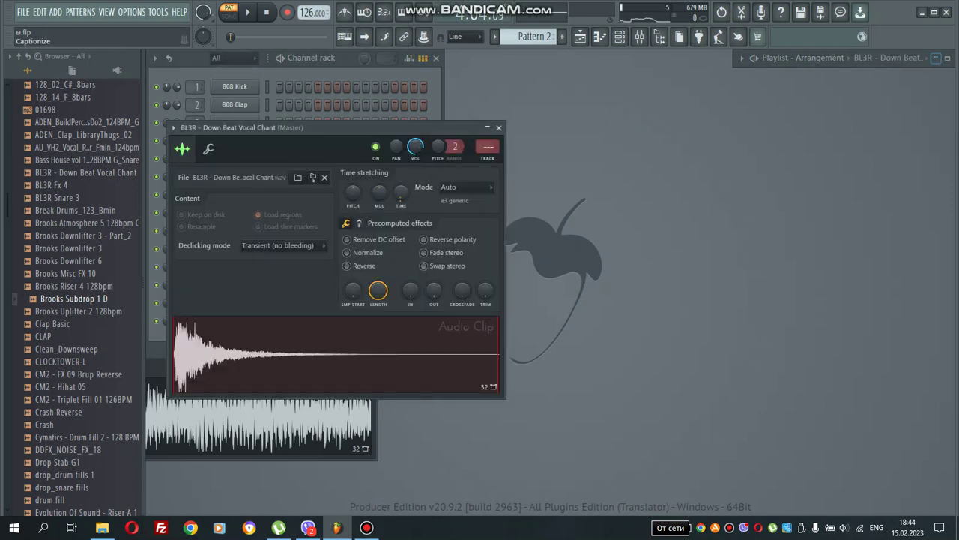
left_click(946, 58)
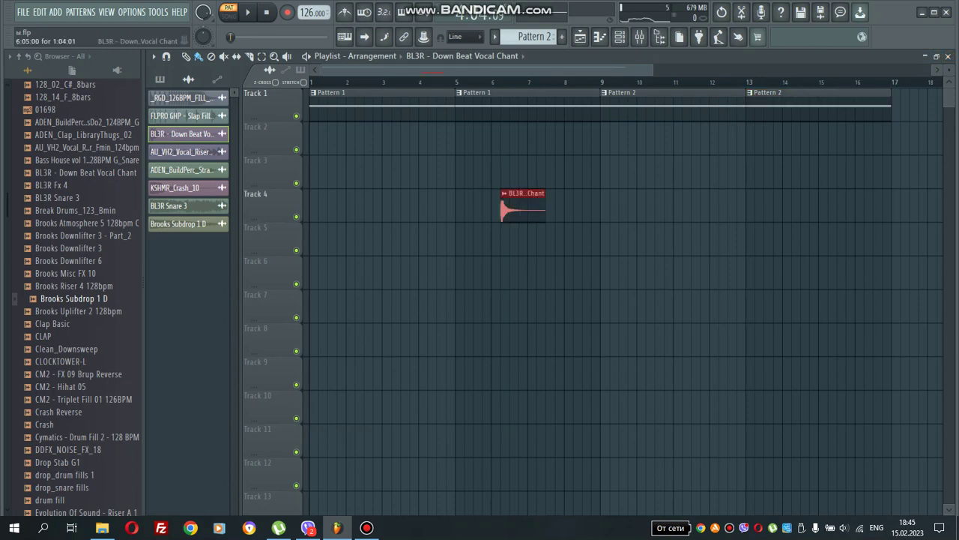
left_click_drag(524, 204, 624, 170)
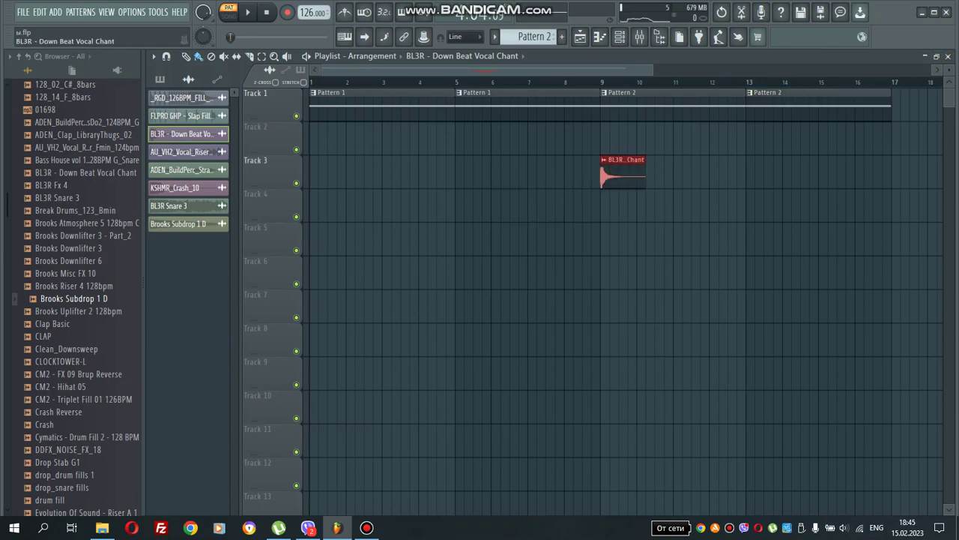
- Place _RGD_126BPM_FILL_001 at bar 6, cut off everything from bar 8 onward, and put the remaining two bars on Track 3
left_click(182, 98)
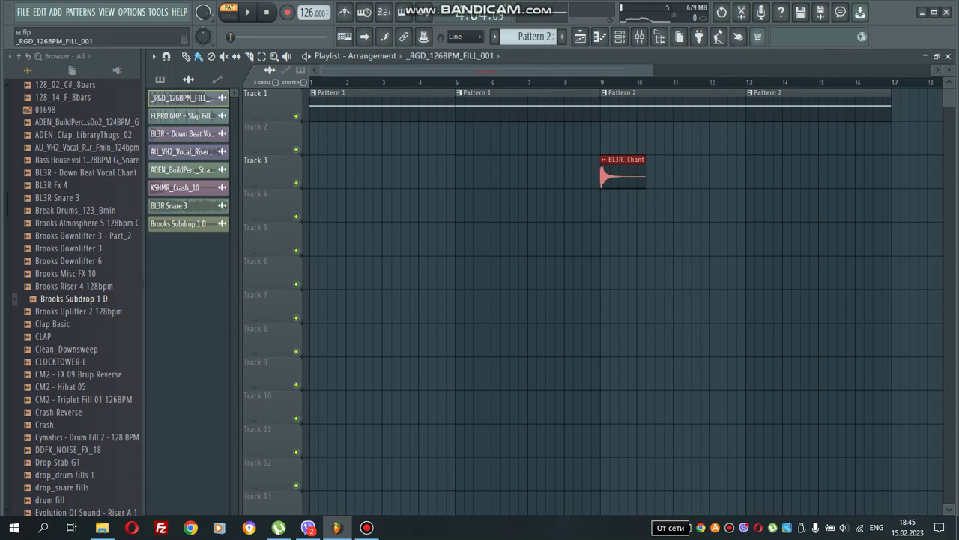
left_click(450, 239)
left_click_drag(485, 240, 529, 207)
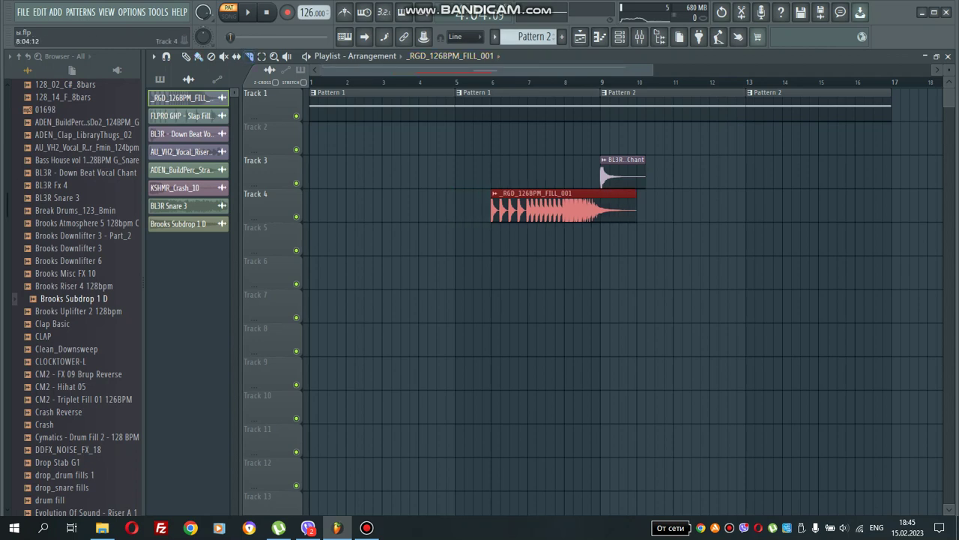
left_click_drag(564, 252, 564, 255)
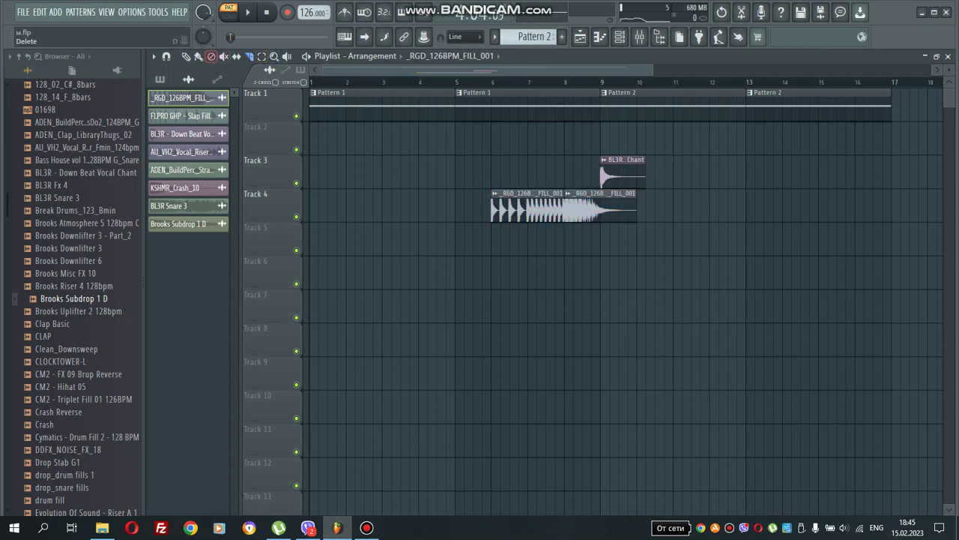
right_click(596, 210)
left_click_drag(532, 210, 532, 177)
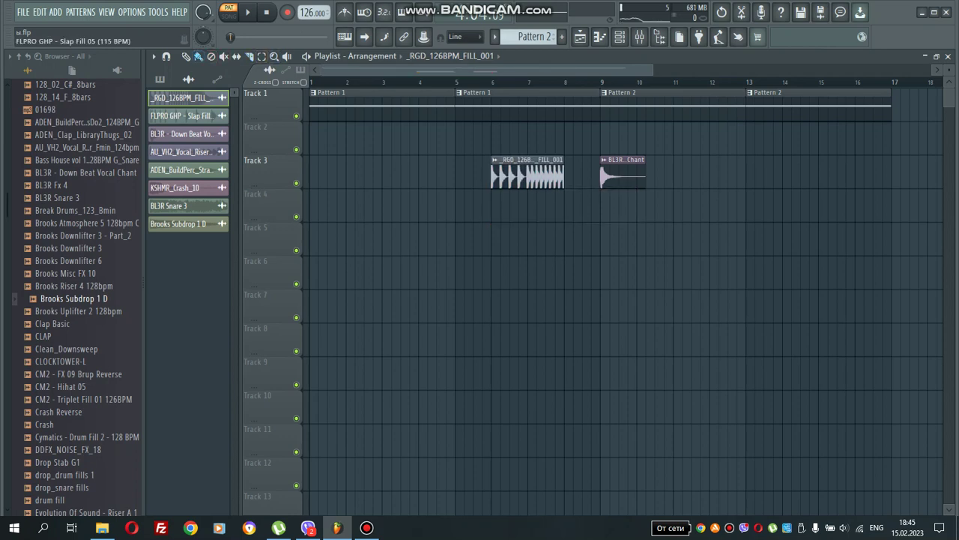
- Place the FLPRO GHP - Slap Fill 05 clip at bar 8 on Track 4
left_click(180, 115)
left_click(622, 238)
left_click_drag(629, 240, 575, 206)
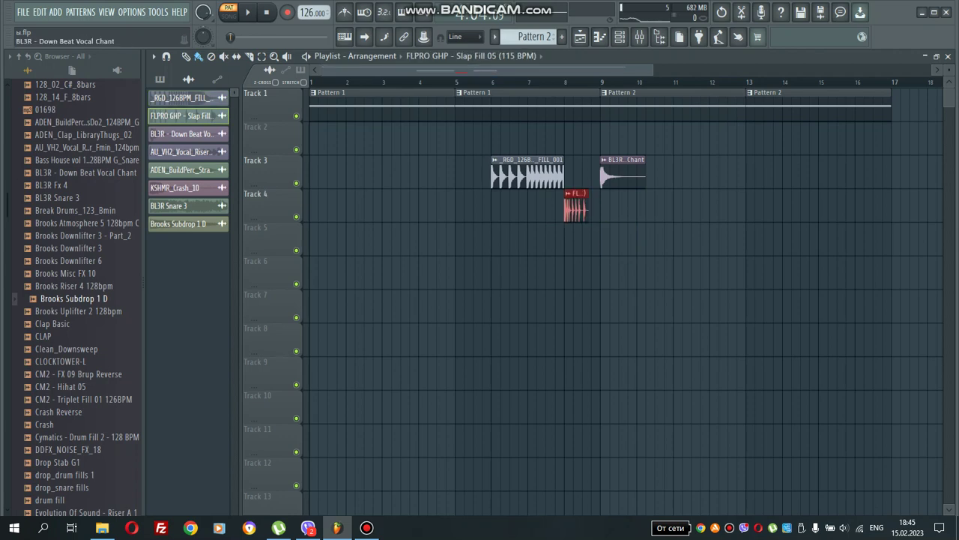
left_click(179, 133)
left_click(386, 240)
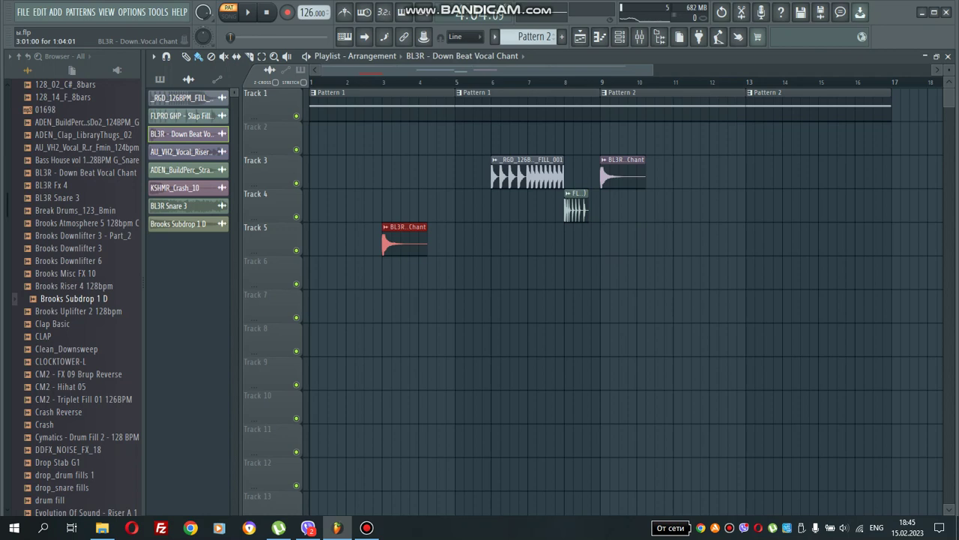
left_click_drag(389, 240, 563, 240)
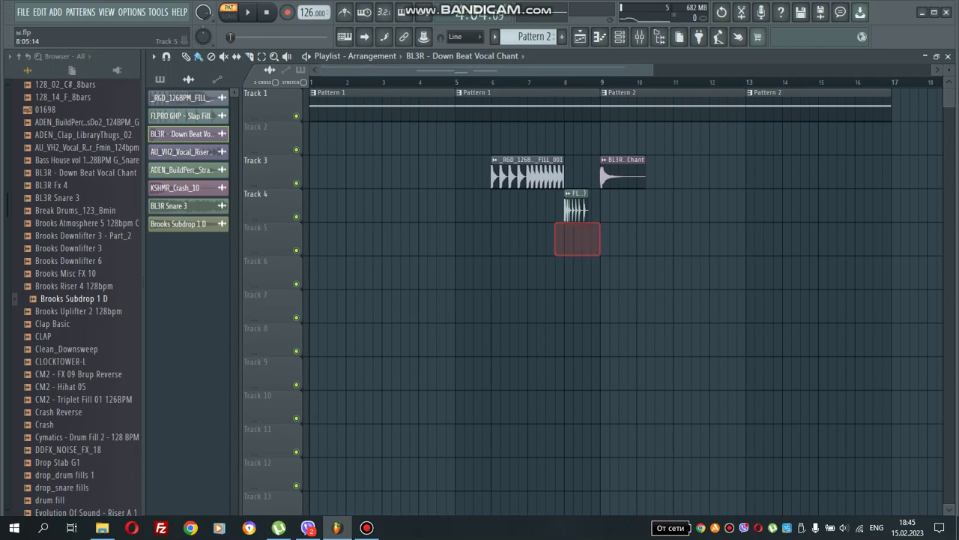
right_click(577, 240)
- Place the AU_VH2_Vocal_Riser_Fmin_124bpm clip at bar 4 on Track 5
left_click(180, 152)
left_click(499, 307)
left_click_drag(498, 307, 425, 240)
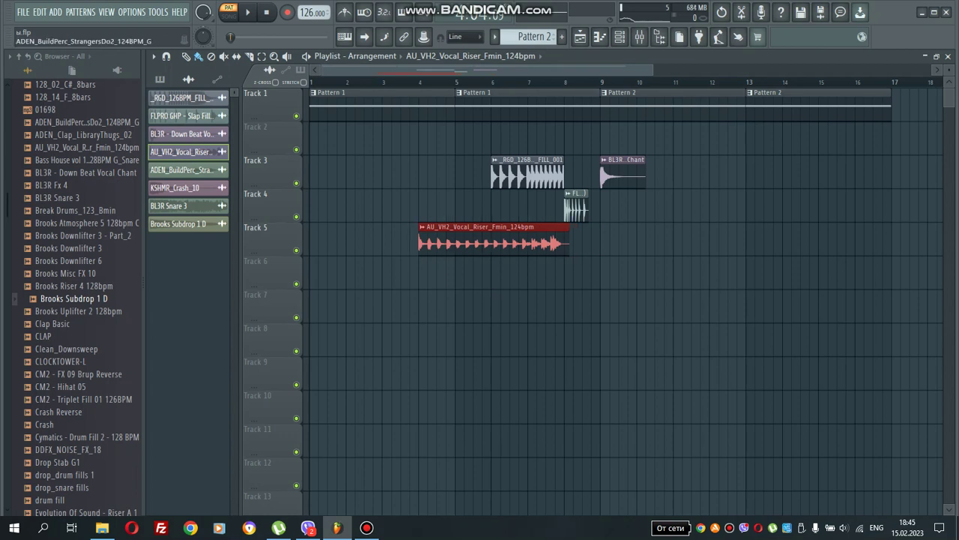
- Slice the first hit from a second vocal riser clip, delete the rest, and place the hit at bars 2 and 3 on Track 5
left_click(370, 272)
left_click_drag(404, 273, 422, 273)
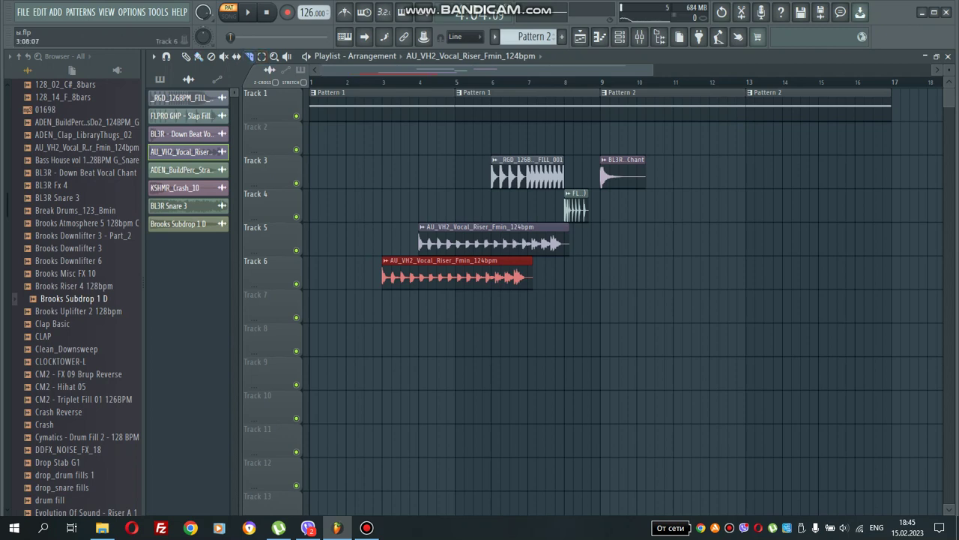
left_click(391, 279)
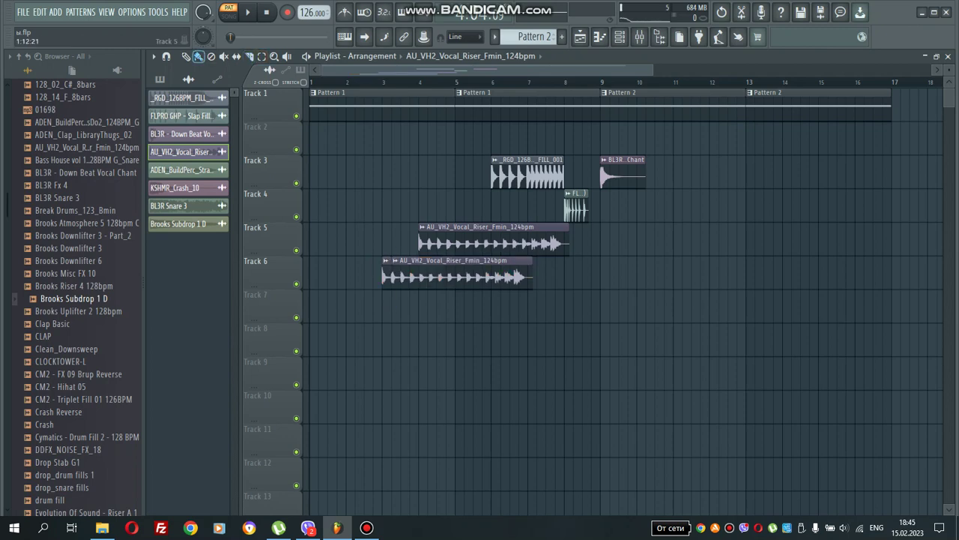
right_click(419, 276)
left_click_drag(386, 276, 386, 242)
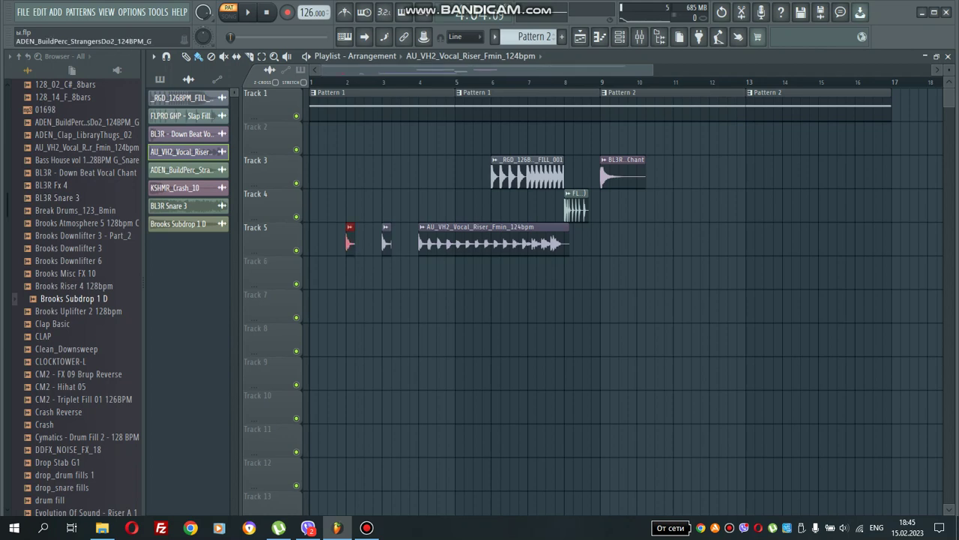
- Place ADEN_BuildPerc_StrangersDo2 at bar 4 and KSHMR_Crash_10 at bar 9 on Track 6, with BL3R Snare 3 just before bar 9 on Track 7
left_click_drag(182, 170, 422, 270)
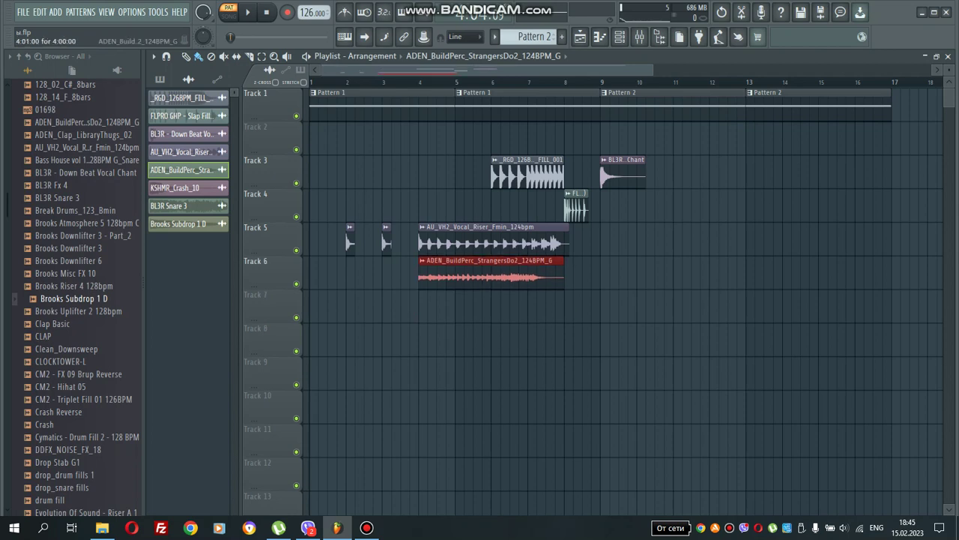
left_click_drag(174, 187, 598, 263)
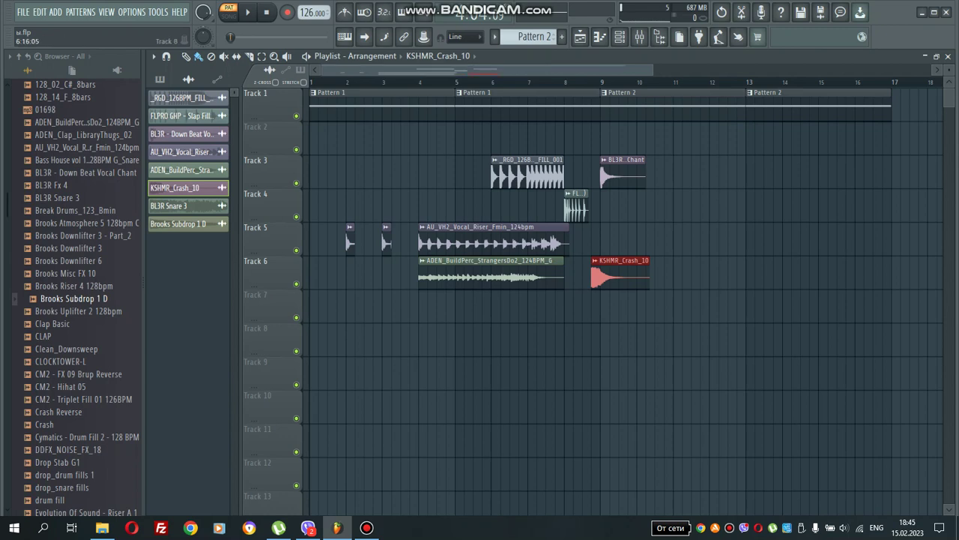
left_click_drag(180, 205, 607, 275)
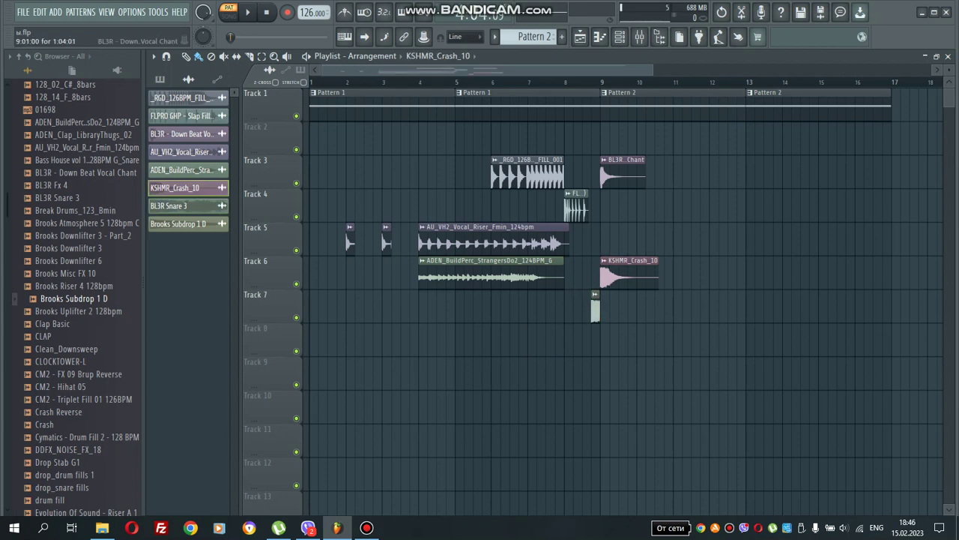
left_click(180, 206)
left_click(405, 341)
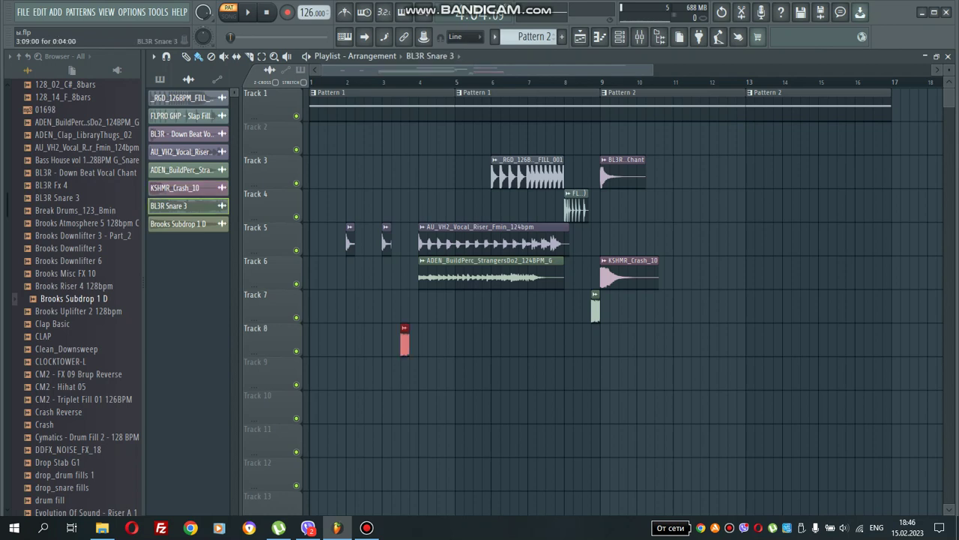
right_click(404, 341)
- Place the Brooks Subdrop 1 D clip at bar 7 on Track 7
left_click(177, 223)
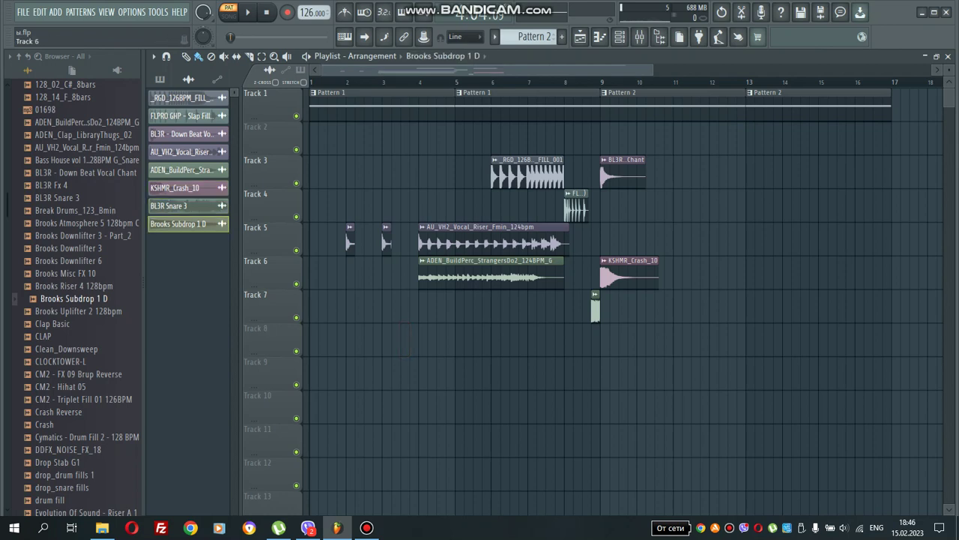
left_click_drag(412, 341, 532, 307)
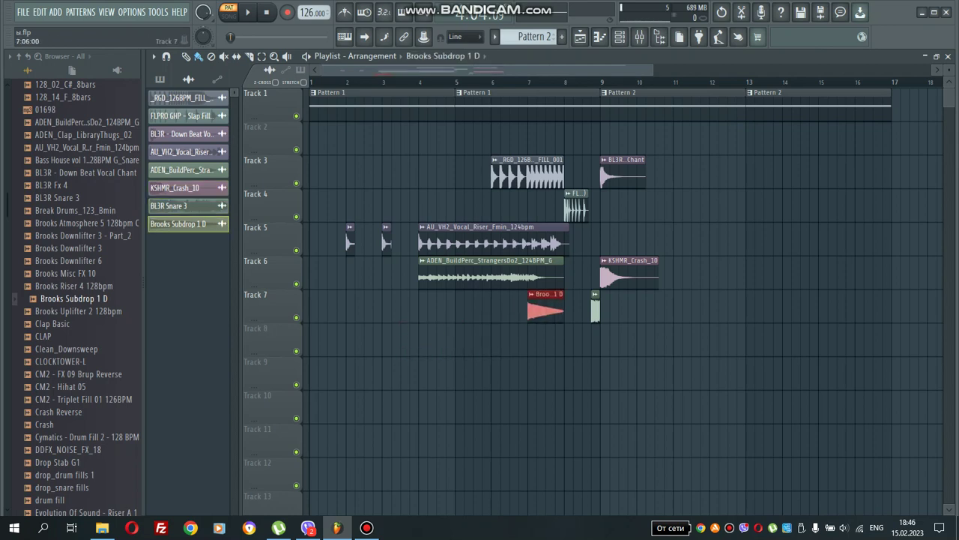
- Realign the buildup clips: RGD fill to bar 7, vocal riser and ADEN percussion to bar 5, and Subdrop to bar 8 on Track 8
left_click_drag(653, 70, 563, 69)
left_click_drag(599, 174, 650, 174)
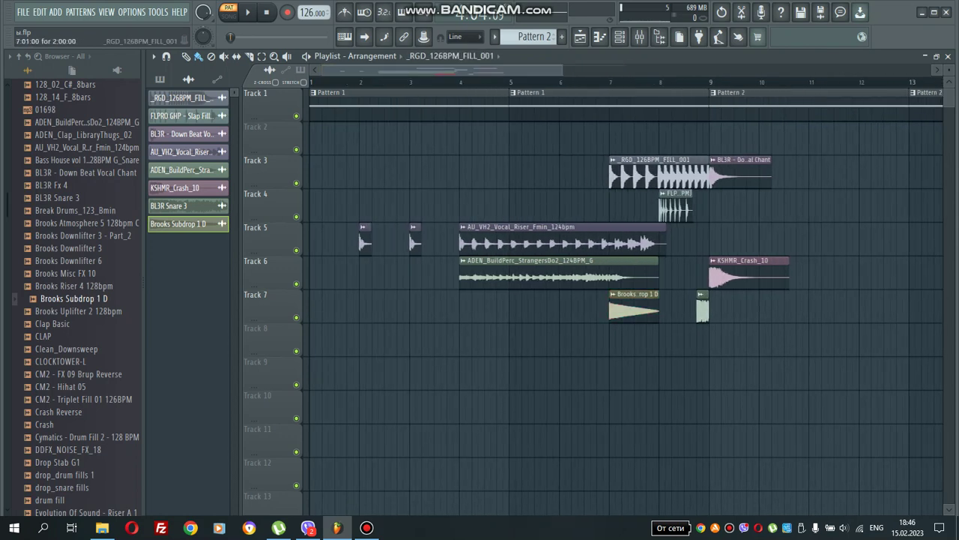
mouse_move(584, 242)
left_mouse_down()
mouse_move(610, 241)
mouse_move(591, 241)
left_mouse_up()
left_click_drag(525, 277, 568, 278)
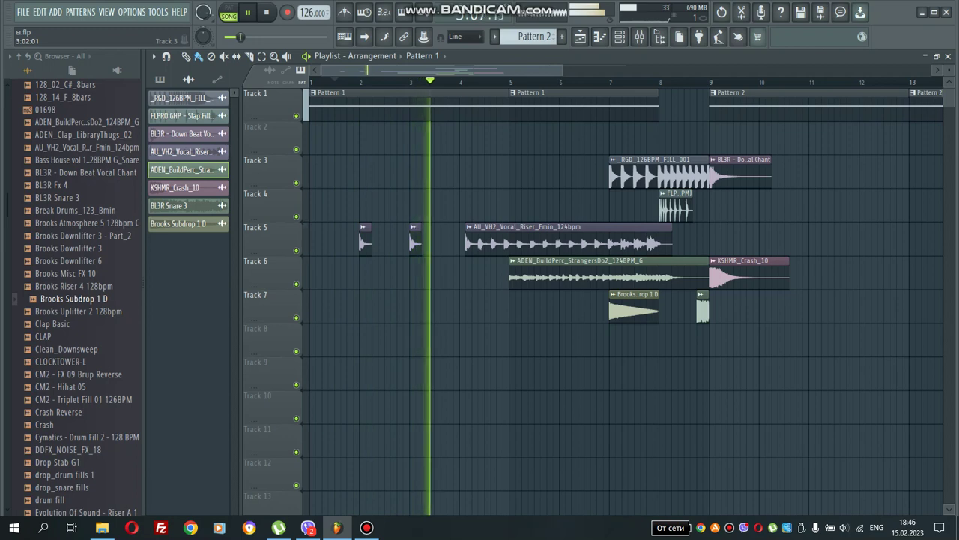
left_click_drag(525, 241, 568, 241)
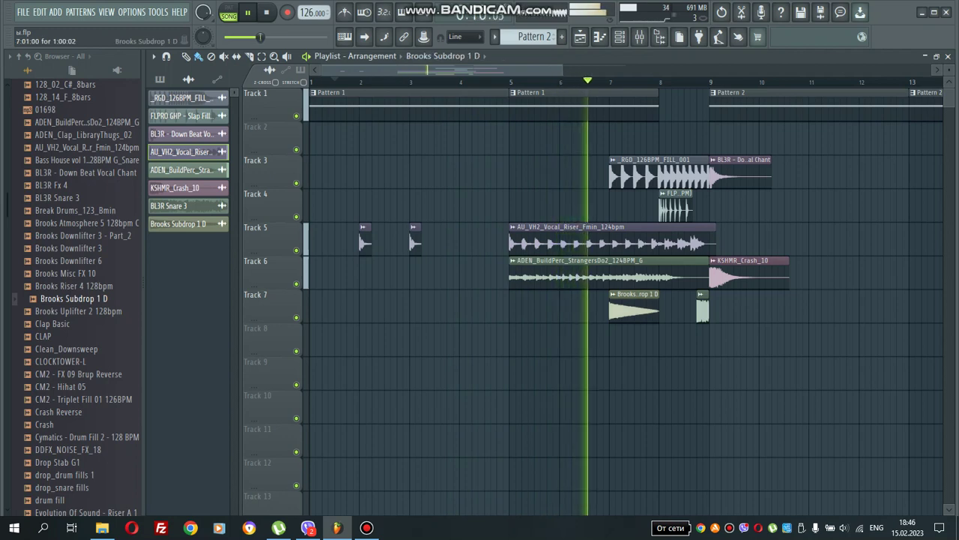
left_click_drag(629, 306, 679, 340)
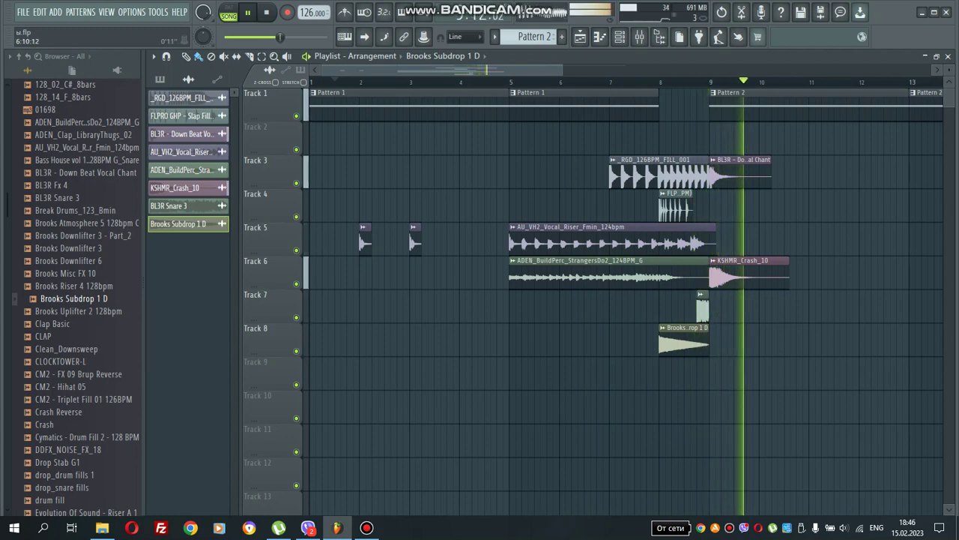
scroll(590, 308, "down", 3)
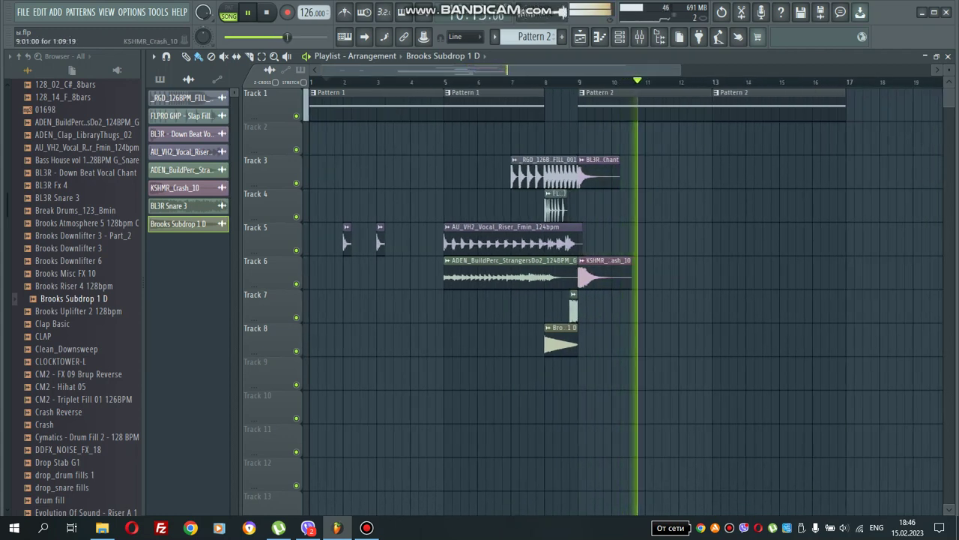
left_click(604, 275)
left_click(716, 274)
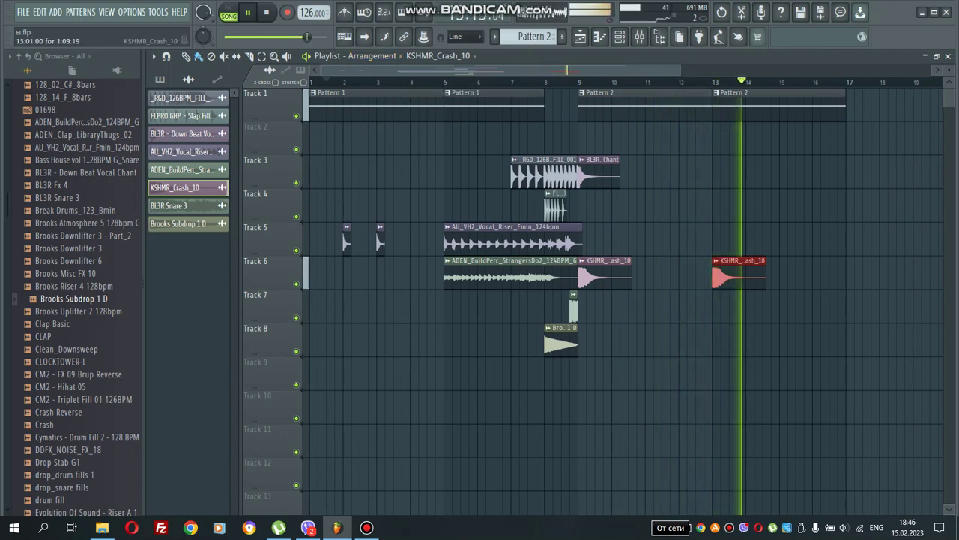
right_click(734, 274)
- Copy the Down Beat Vocal Chant to bar 13 on Track 3 and the single vocal riser hit to bar 4 on Track 5
left_click(581, 159)
left_click(601, 160)
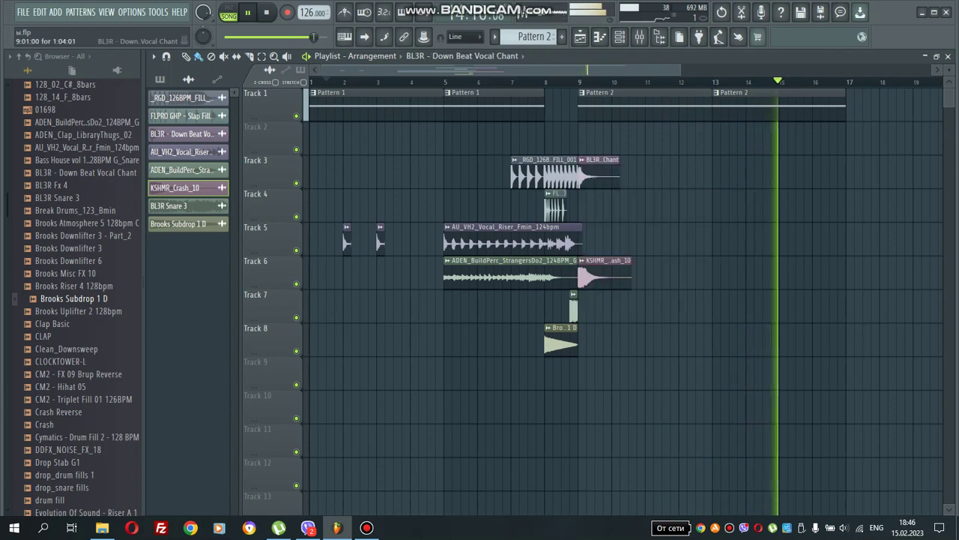
left_click(724, 174)
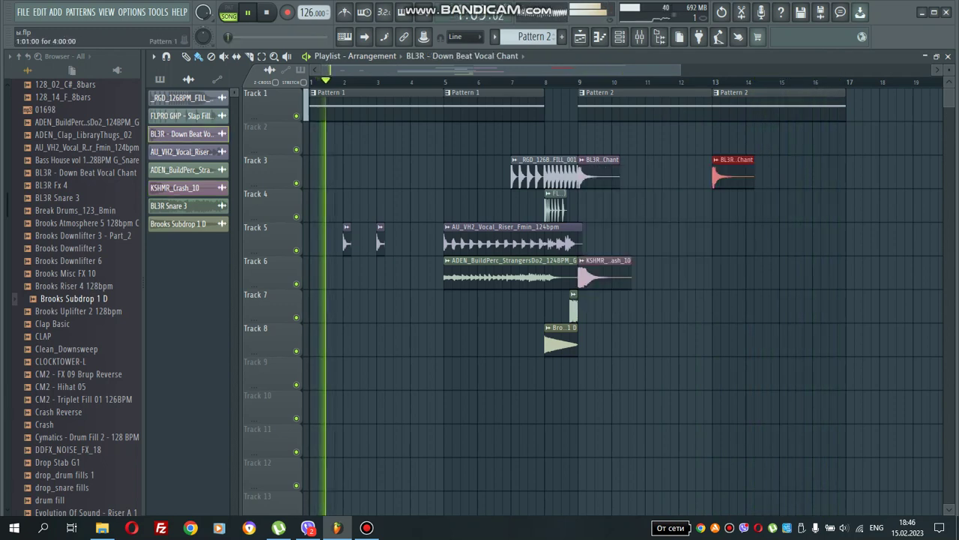
left_click(381, 242)
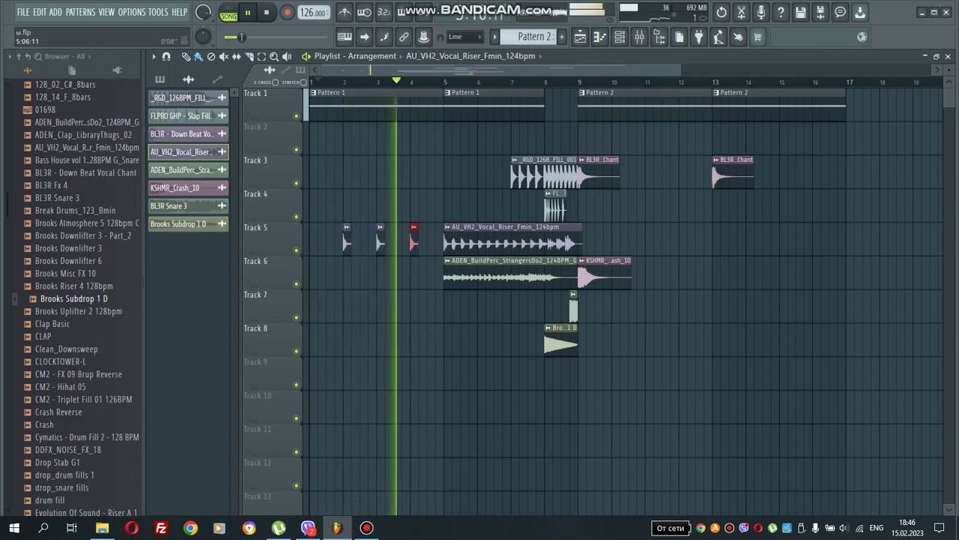
- Move the ADEN_BuildPerc clip to bar 6 on Track 9 and cut off the part extending beyond bar 9
left_click_drag(480, 278, 514, 377)
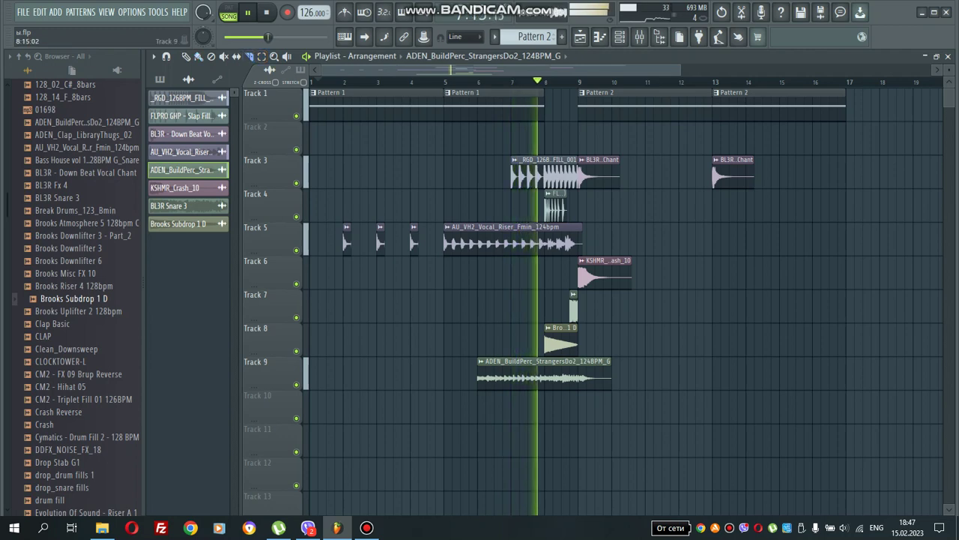
left_click_drag(578, 431, 578, 431)
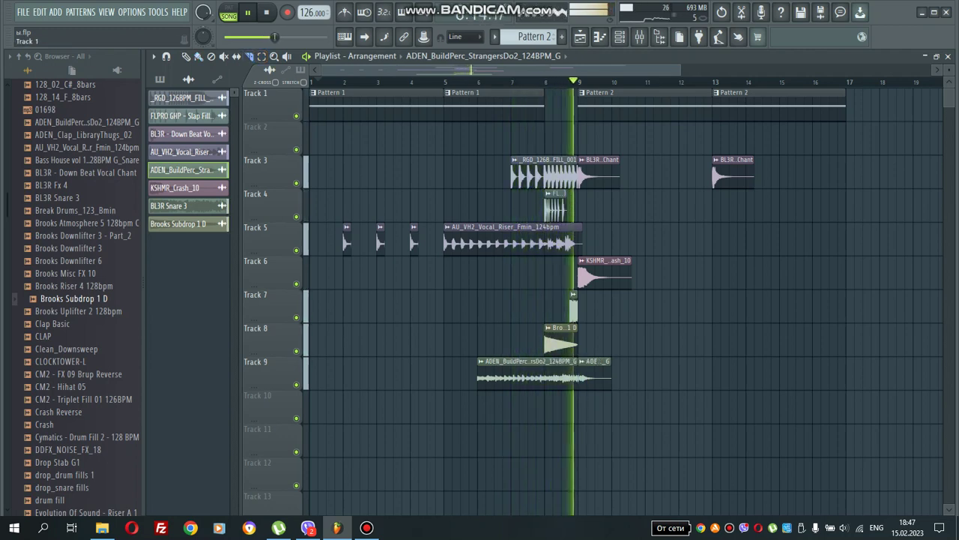
right_click(595, 373)
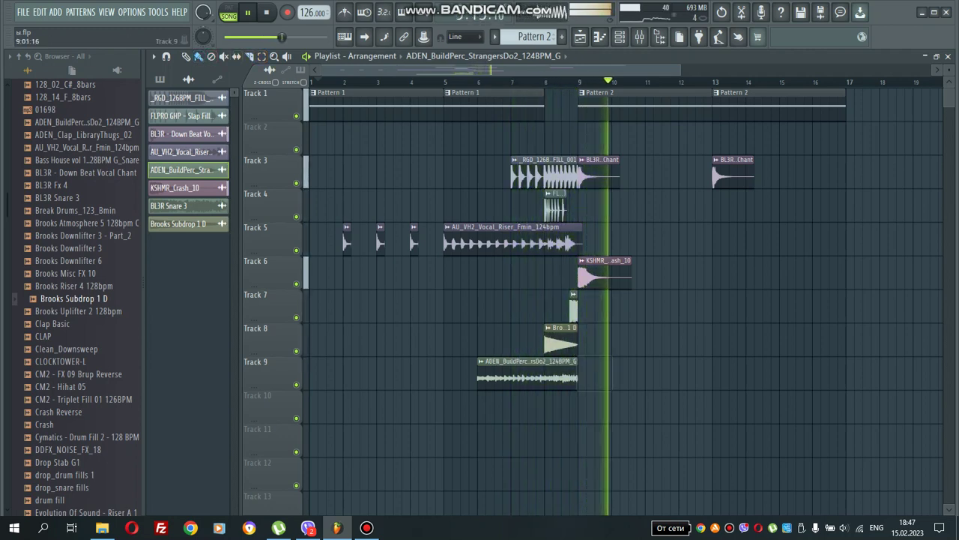
- Move the ADEN_BuildPerc clip to Track 6 at bar 6 and shift the Slap Fill on Track 4 so it ends at bar 9
left_click_drag(551, 373, 551, 272)
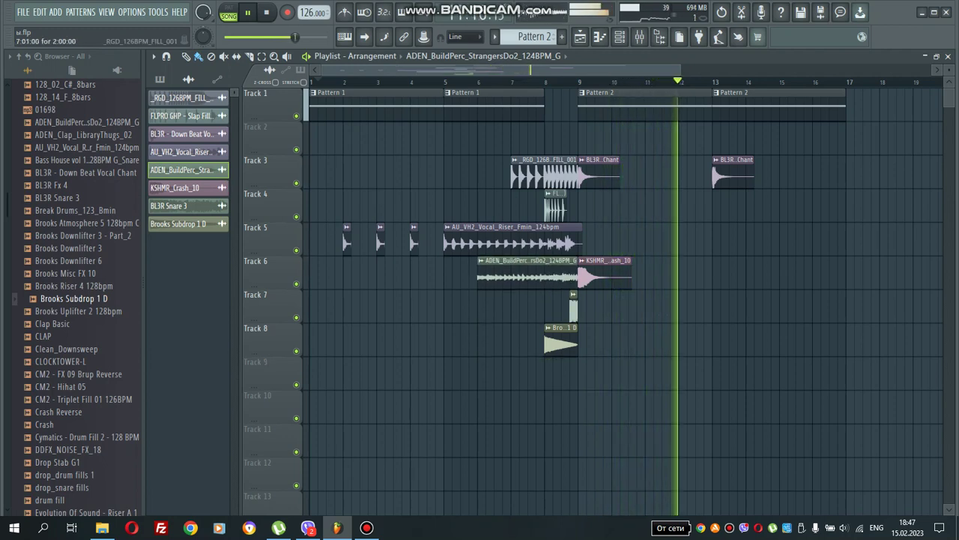
left_click_drag(555, 209, 564, 209)
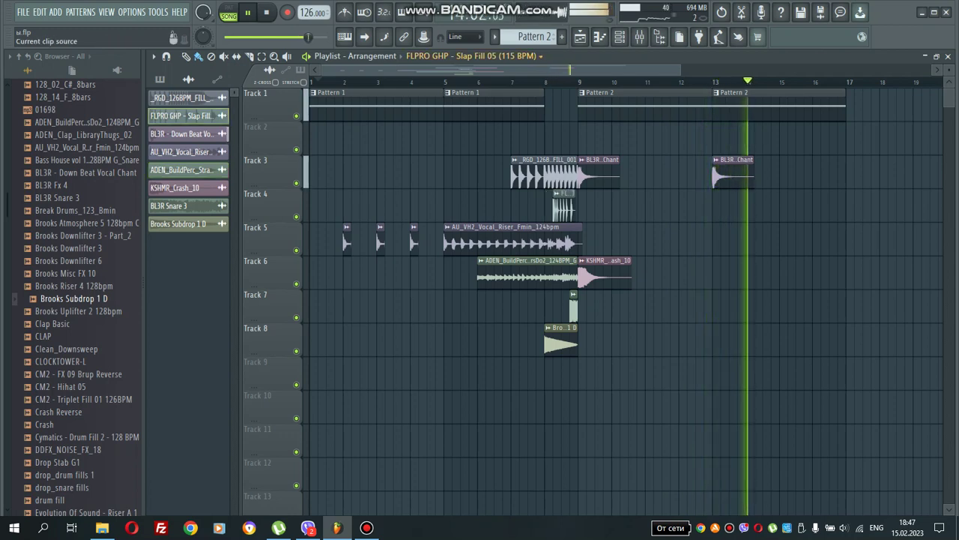
scroll(345, 225, "up", 3)
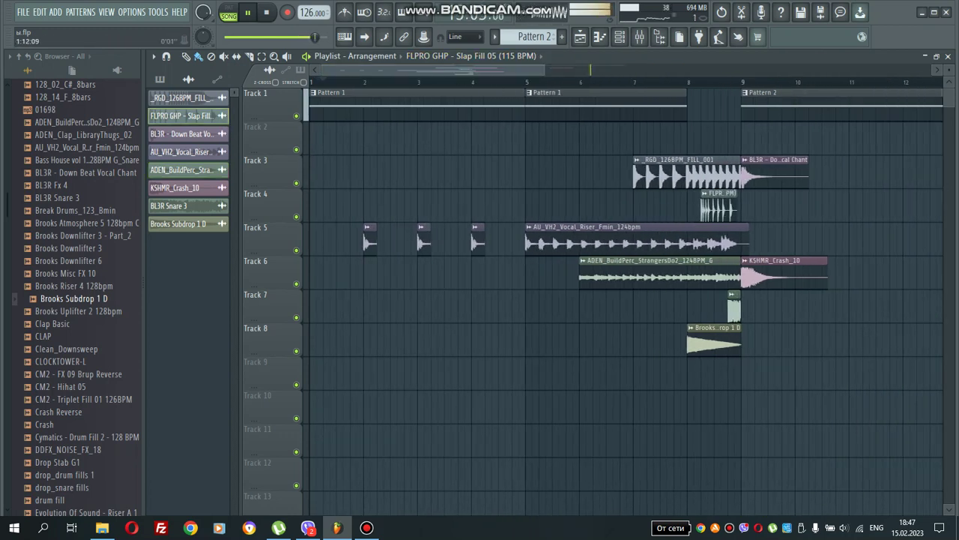
scroll(539, 240, "up", 3)
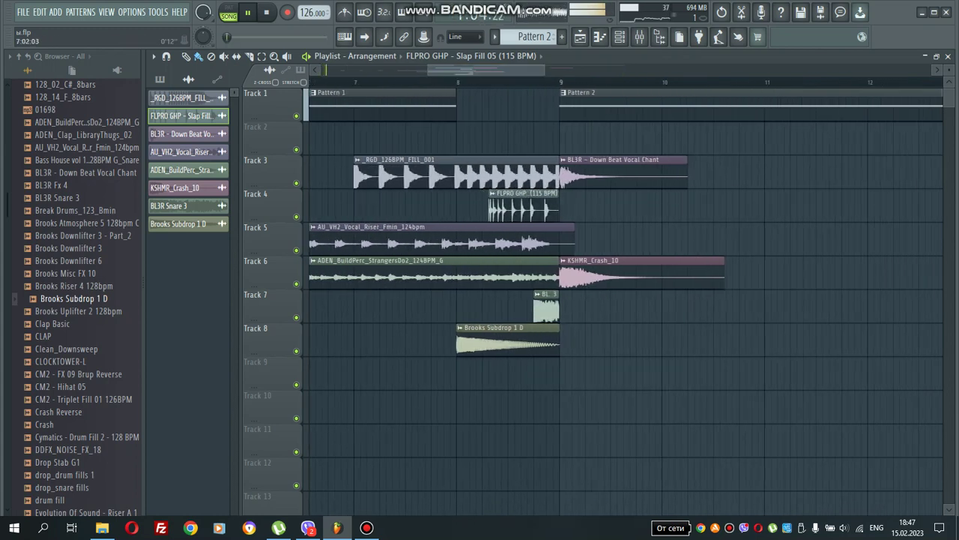
- Slice the RGD fill on Track 3 at the start of the Slap Fill and delete the piece after the cut
left_click_drag(362, 315, 373, 315)
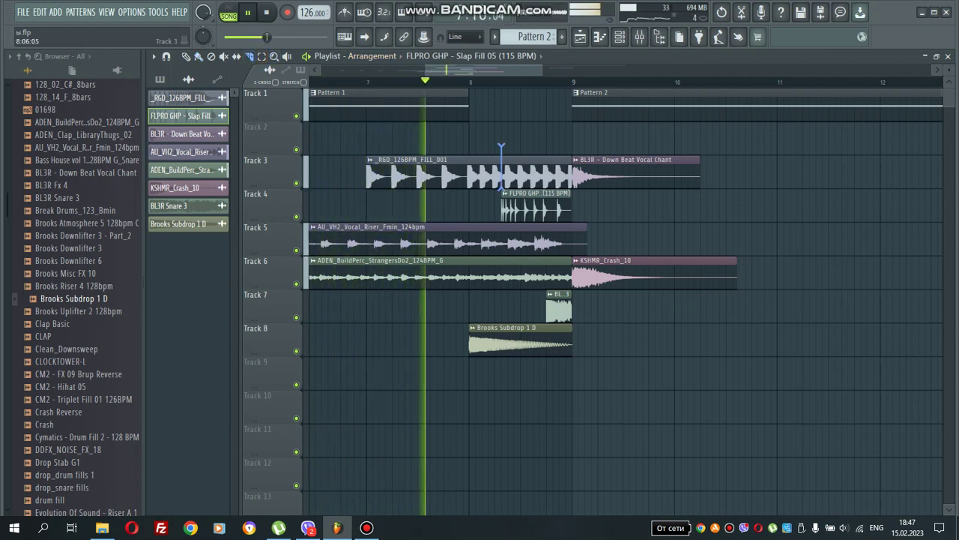
left_click_drag(501, 147, 501, 189)
left_click(199, 56)
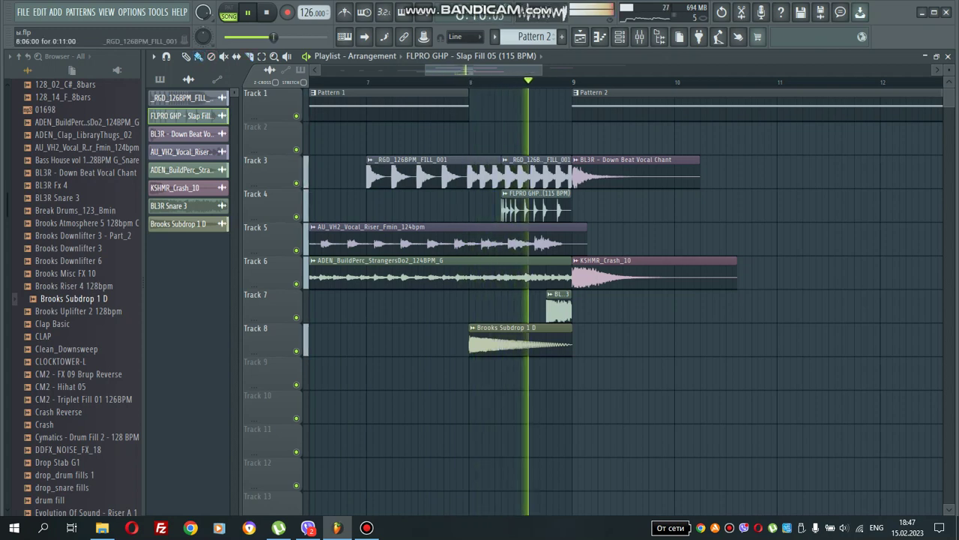
right_click(536, 175)
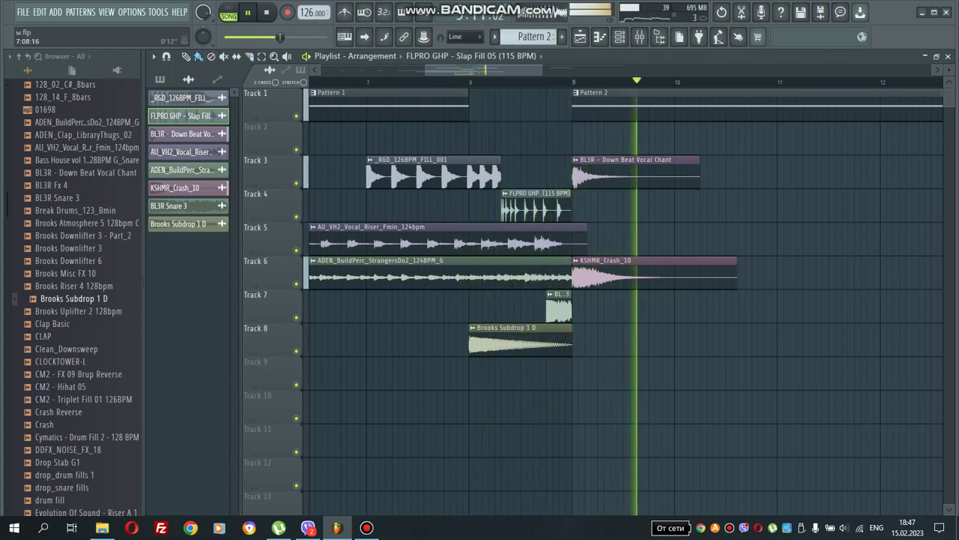
- Play back the transition from about the middle of bar 7 and review the arrangement from bar 1 through bar 17
left_click(418, 80)
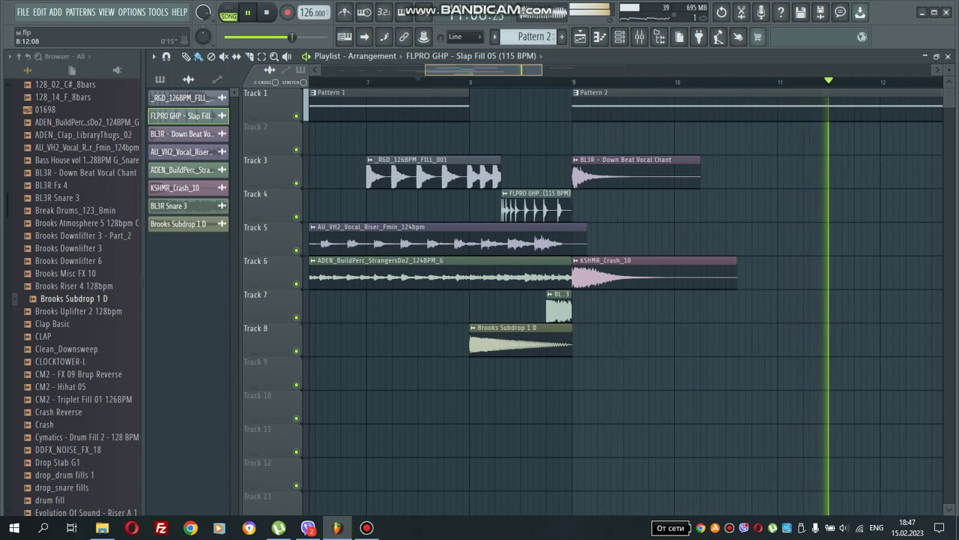
left_click_drag(542, 69, 742, 70)
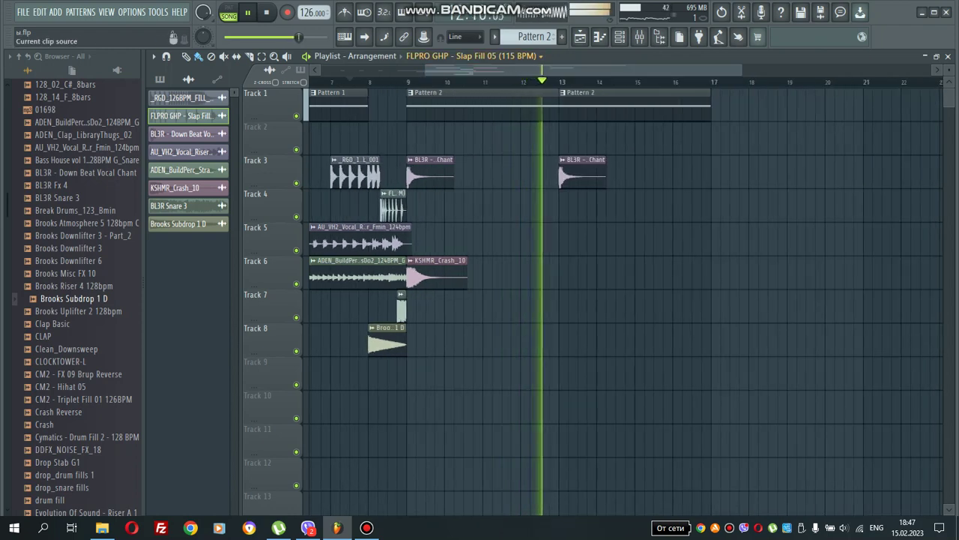
left_click_drag(427, 70, 323, 69)
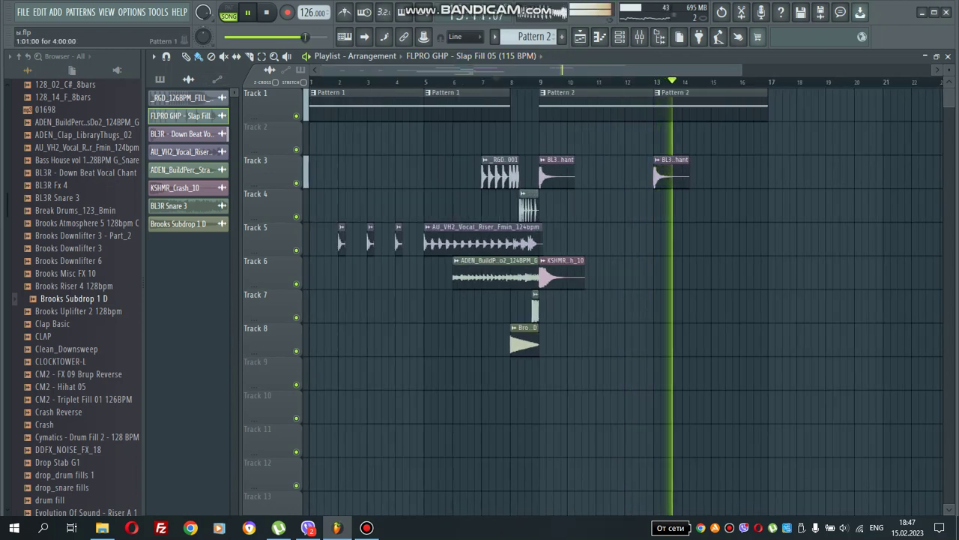